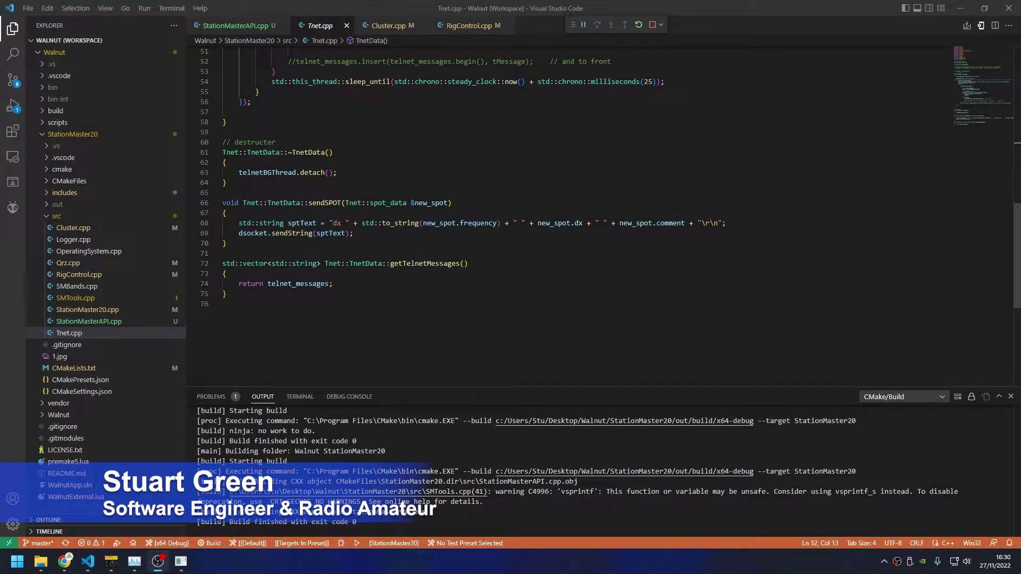
Bring Station Master GUI to the front, move it, then maximize it to fill the screen.
{"action": "left_click", "coordinate": [180, 560]}
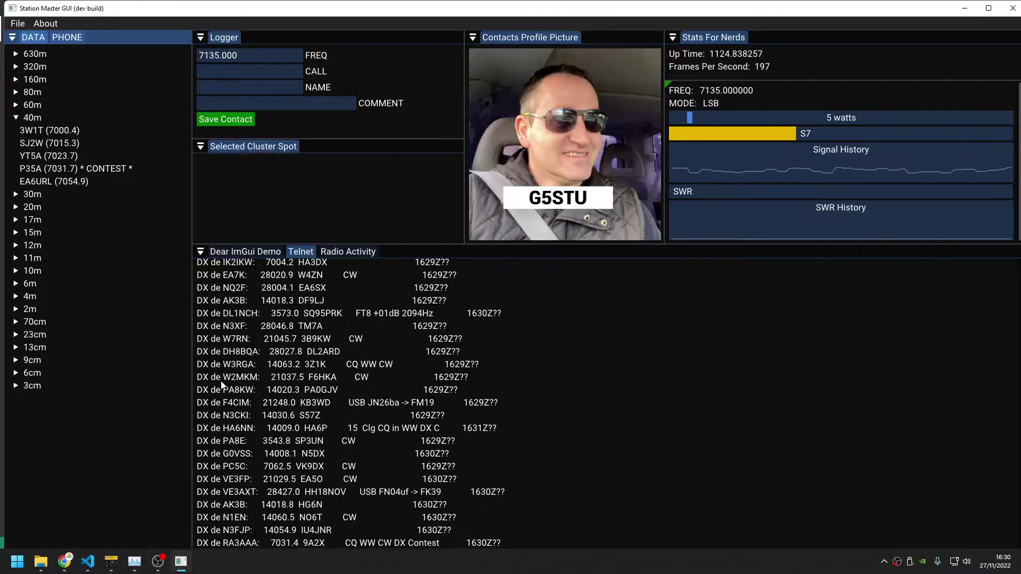
{"action": "left_click_drag", "start_coordinate": [440, 14], "coordinate": [425, 50]}
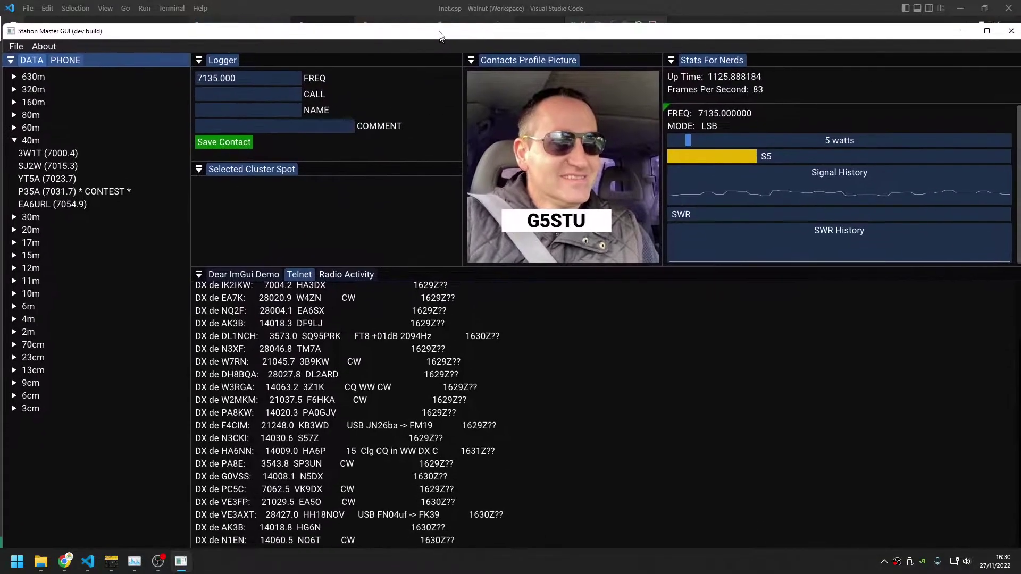
{"action": "double_click", "coordinate": [414, 51]}
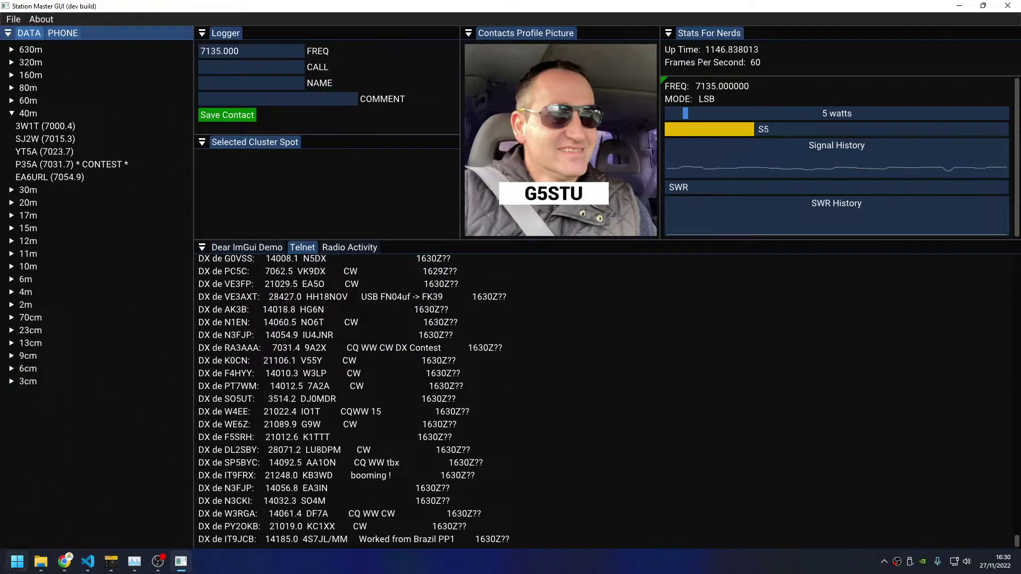
Launch Station Master Desktop by searching 'station' from the Start menu.
{"action": "left_click", "coordinate": [17, 564]}
{"action": "type", "text": "station Master - 1"}
{"action": "left_click", "coordinate": [101, 199]}
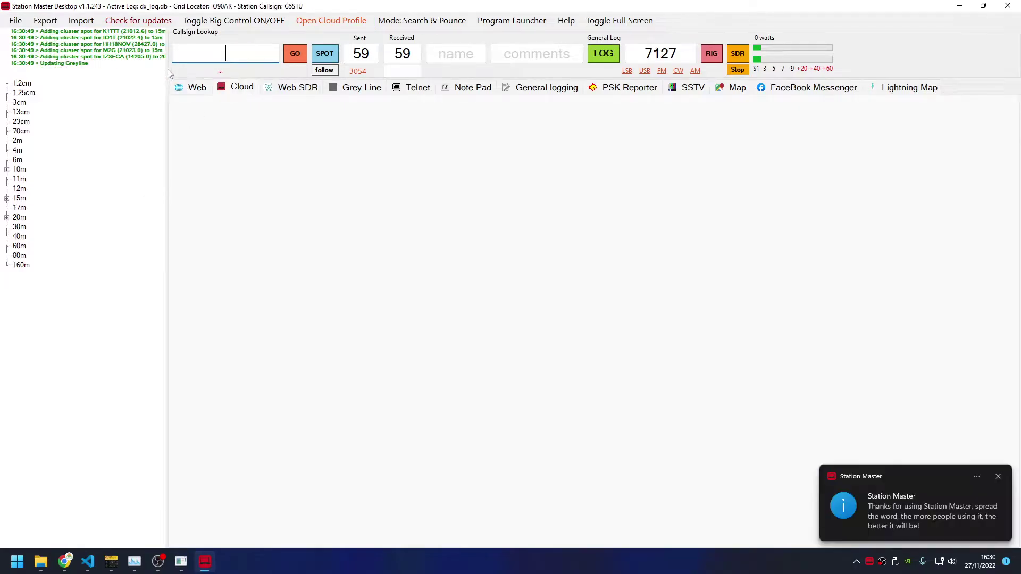
Expand 15m, view the default Web SDR page and lightning map, then enlarge the general log grid.
{"action": "left_click", "coordinate": [6, 198]}
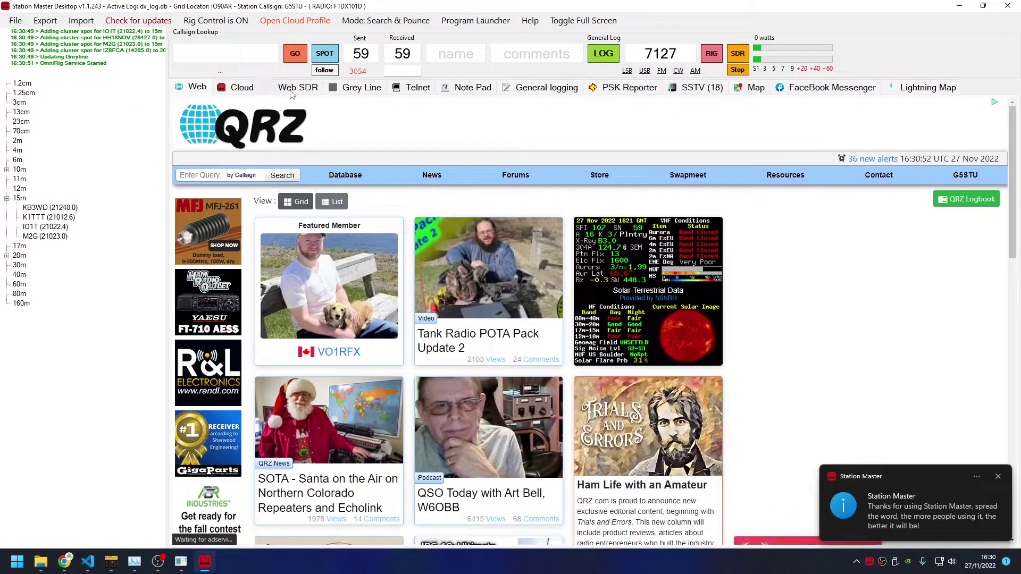
{"action": "left_click", "coordinate": [296, 88]}
{"action": "left_click", "coordinate": [459, 114]}
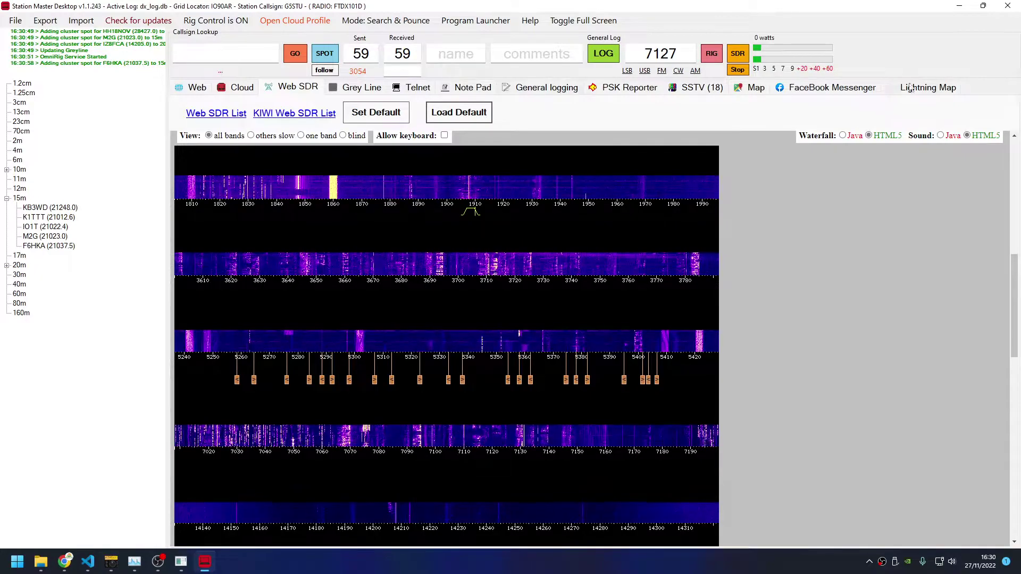
{"action": "left_click", "coordinate": [928, 87]}
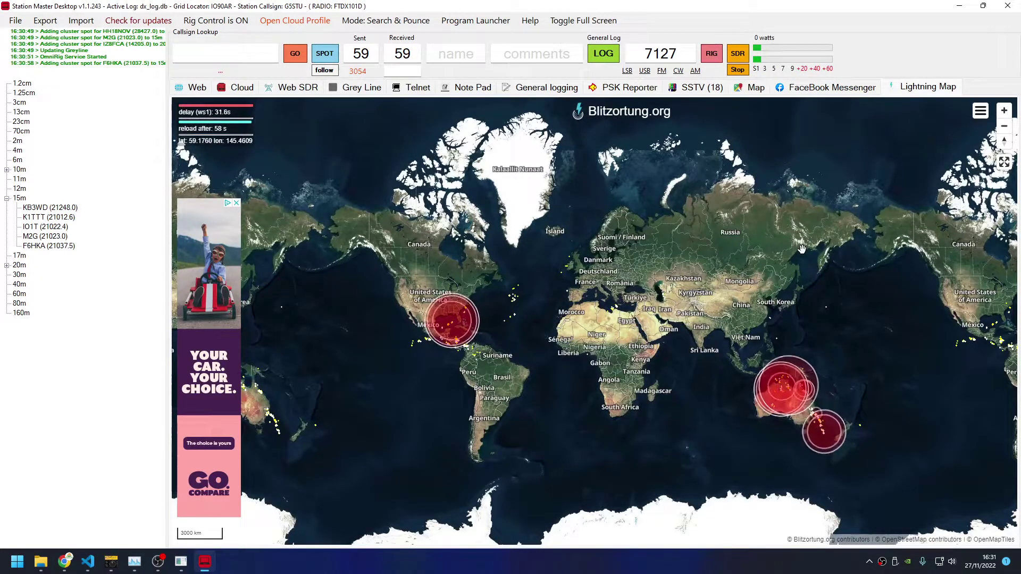
{"action": "left_click", "coordinate": [546, 87]}
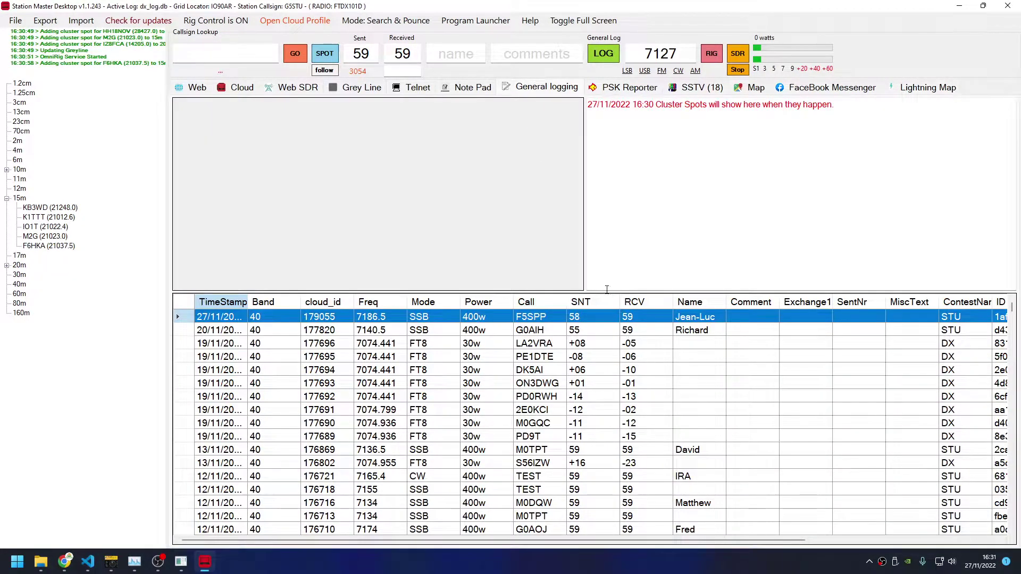
{"action": "left_click_drag", "start_coordinate": [609, 292], "coordinate": [606, 233]}
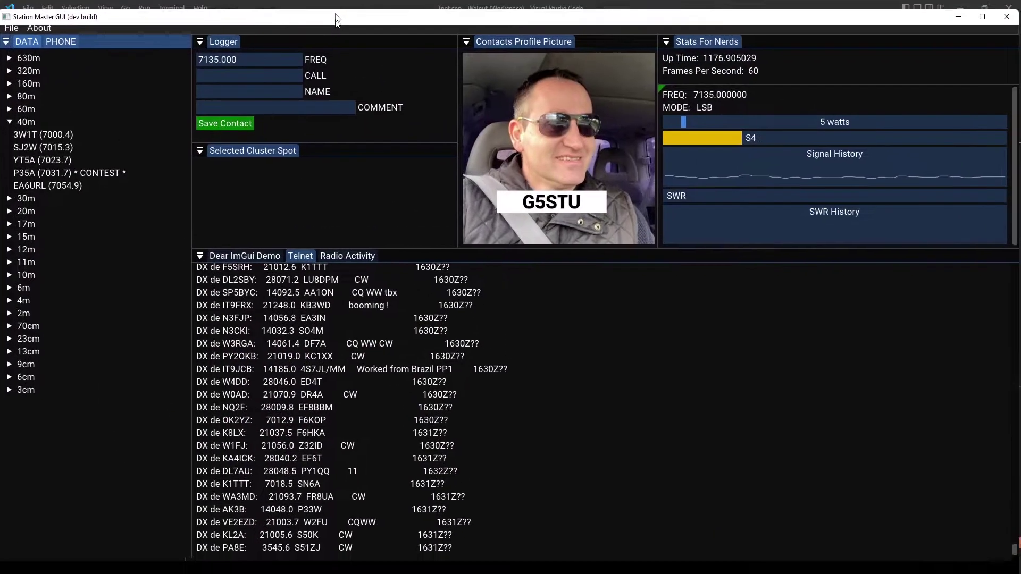
Maximize the window and switch the band list to PHONE spots with 40m expanded.
{"action": "double_click", "coordinate": [335, 16]}
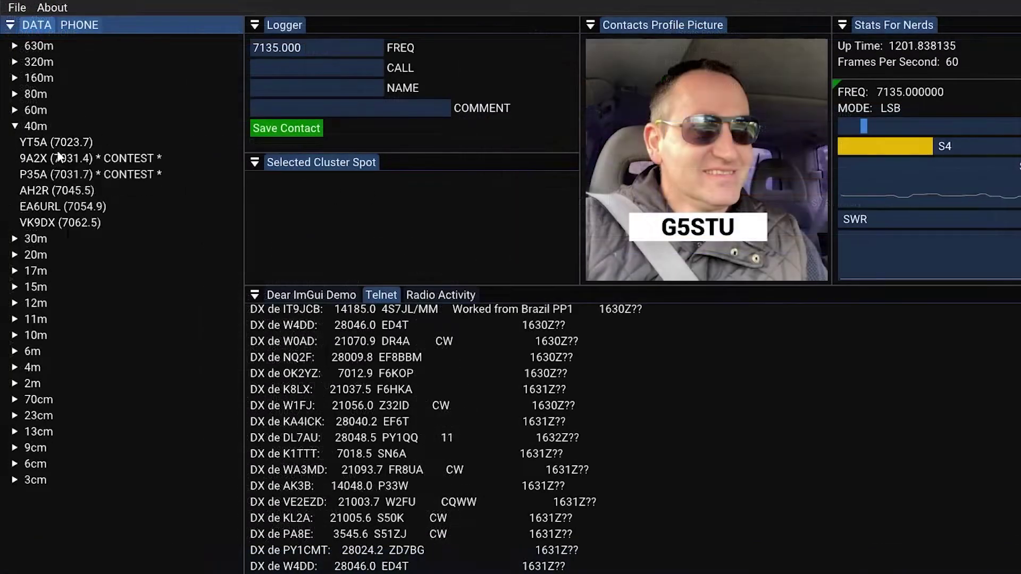
{"action": "mouse_move", "coordinate": [15, 126]}
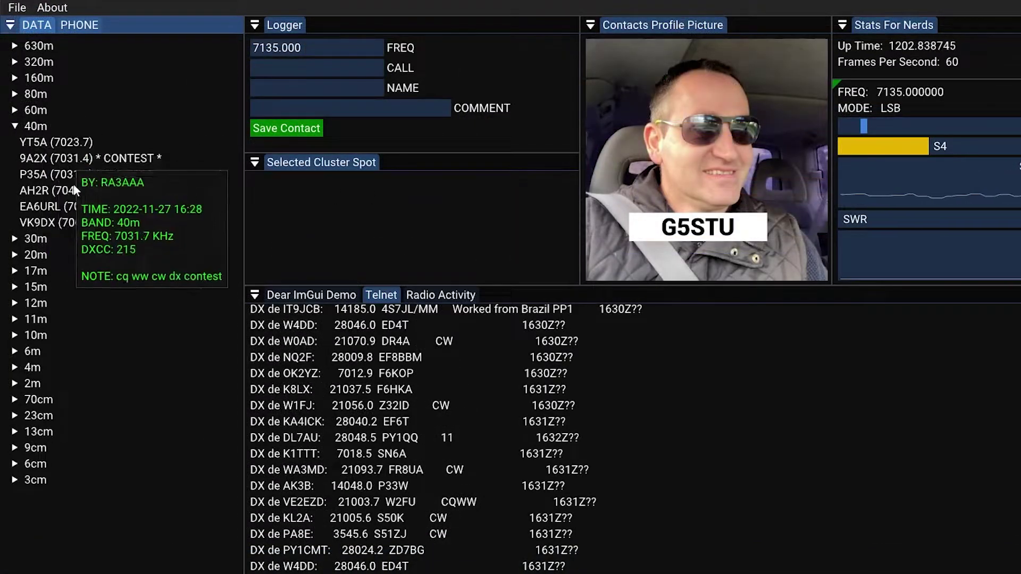
{"action": "left_click", "coordinate": [79, 25]}
{"action": "left_click", "coordinate": [35, 127]}
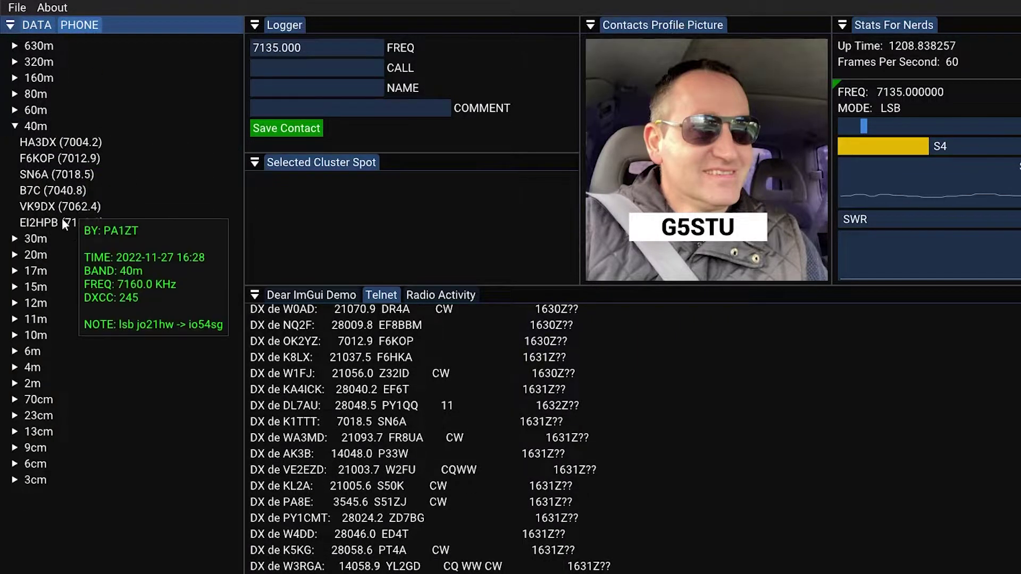
{"action": "left_click", "coordinate": [38, 26]}
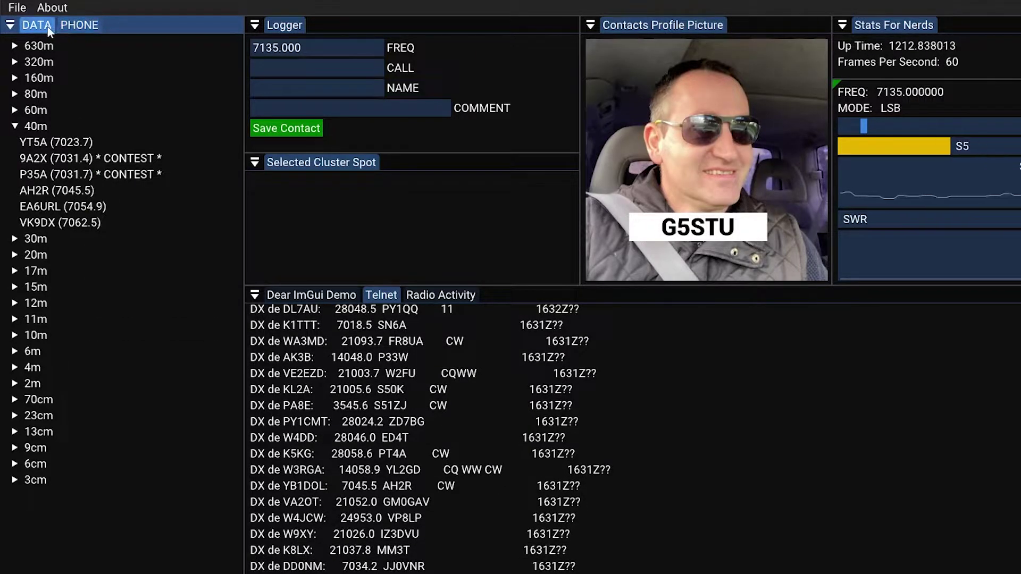
{"action": "left_click", "coordinate": [84, 28]}
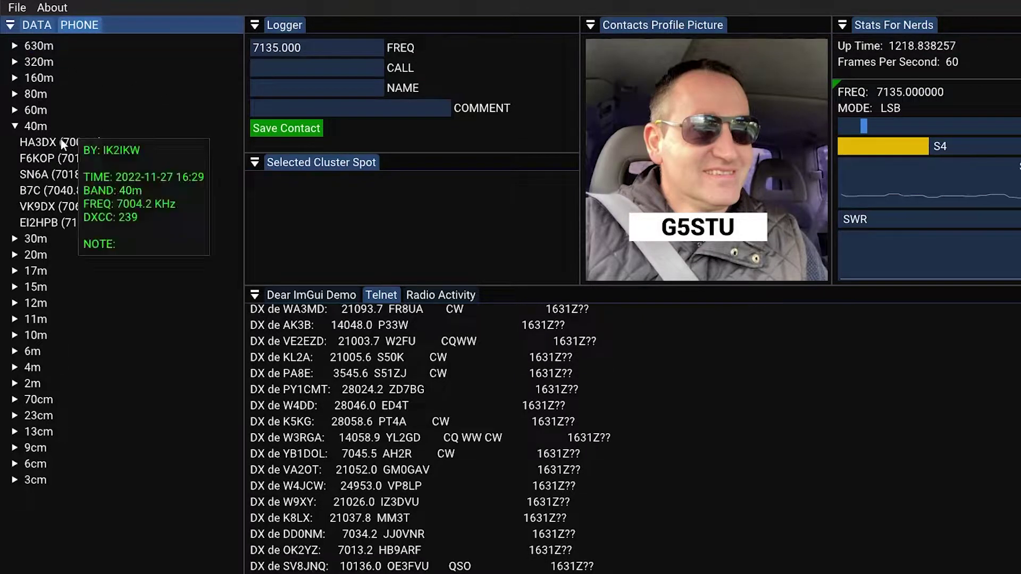
Expand the 60m and 20m bands, leaving 80m collapsed, and scroll through the 20m spots.
{"action": "left_click", "coordinate": [63, 93]}
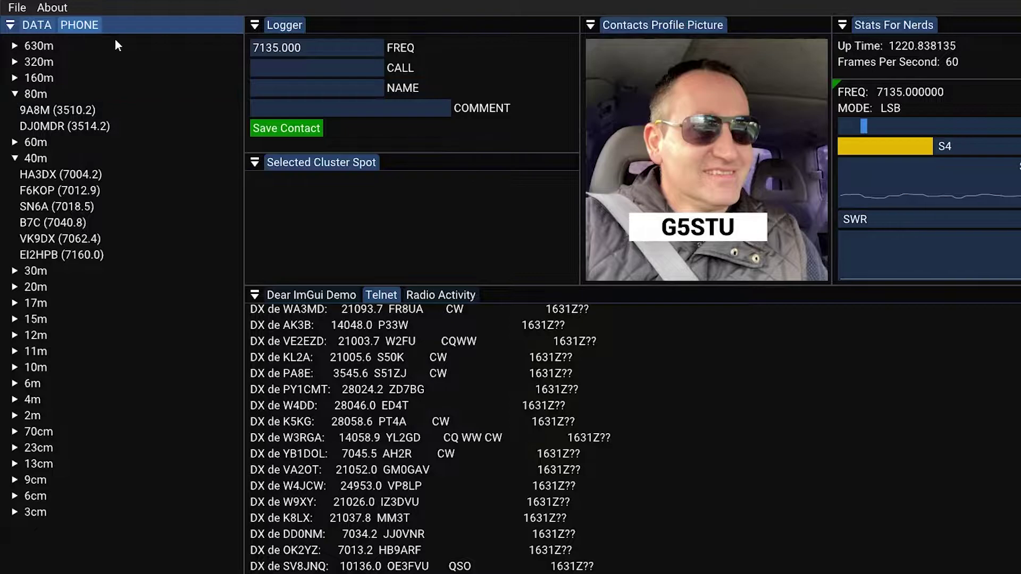
{"action": "left_click", "coordinate": [16, 95]}
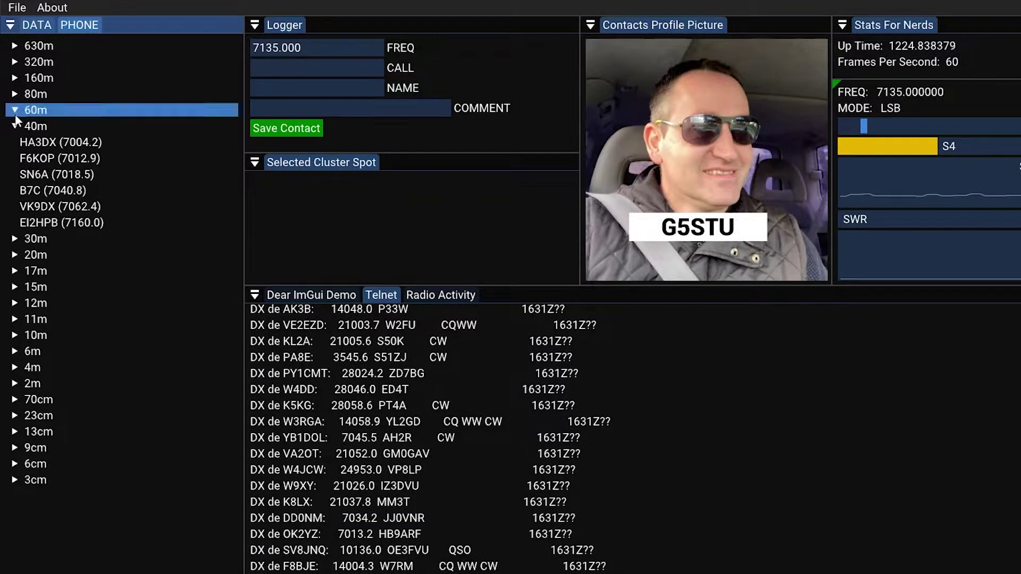
{"action": "left_click", "coordinate": [15, 112]}
{"action": "left_click", "coordinate": [21, 255]}
{"action": "scroll", "coordinate": [147, 362], "scroll_direction": "down", "scroll_amount": 3}
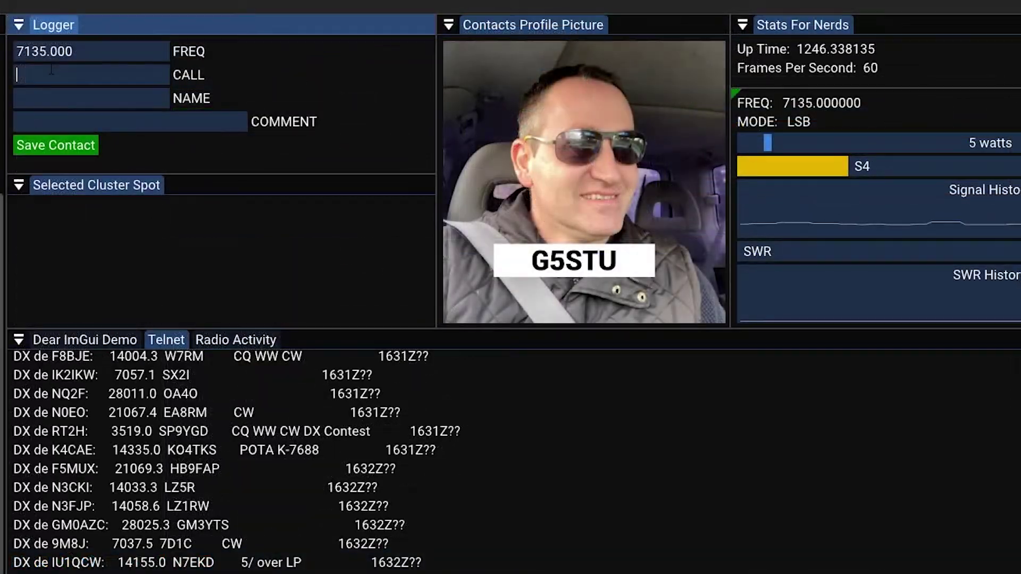
{"action": "left_click", "coordinate": [197, 63]}
{"action": "type", "text": "M"}
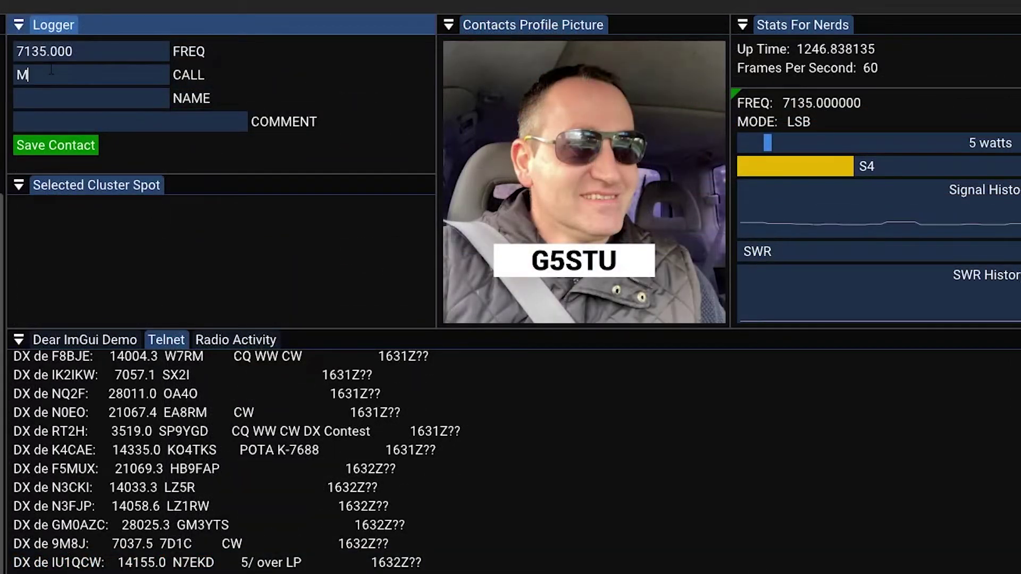
{"action": "type", "text": "0TPT"}
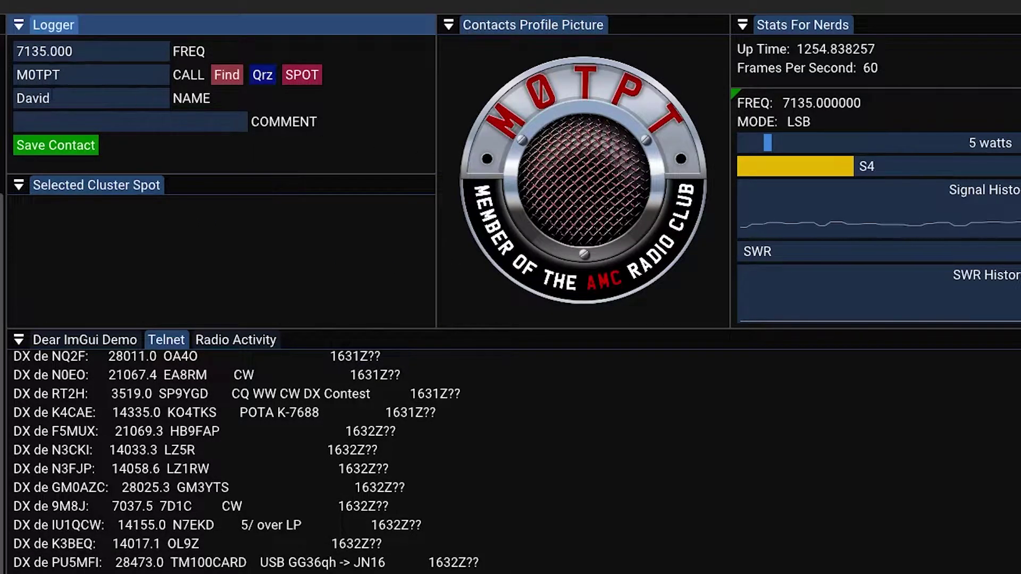
{"action": "key", "text": "shift+Tab"}
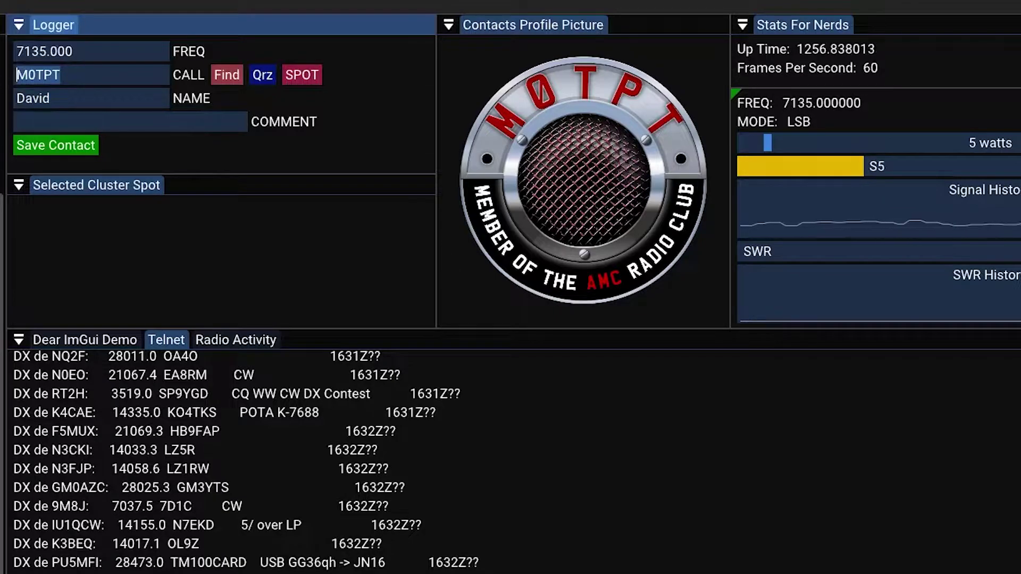
{"action": "type", "text": "M7"}
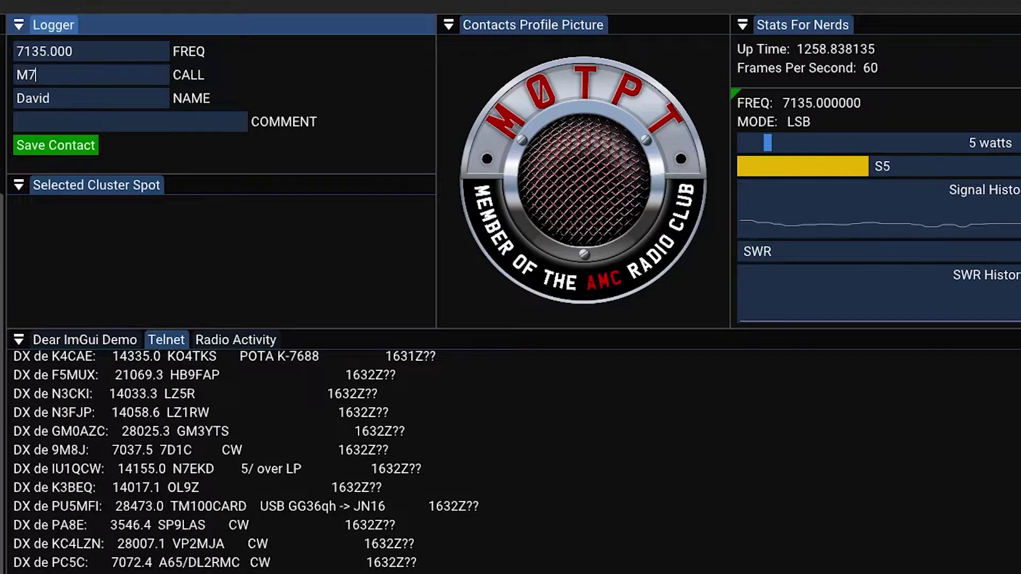
{"action": "type", "text": "PL"}
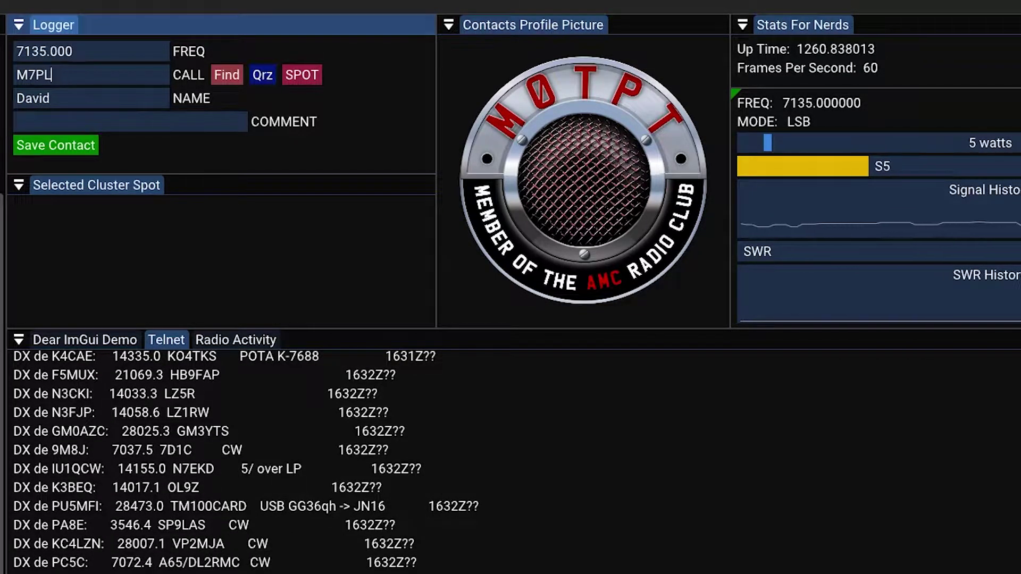
{"action": "key", "text": "BackSpace"}
{"action": "type", "text": "KY"}
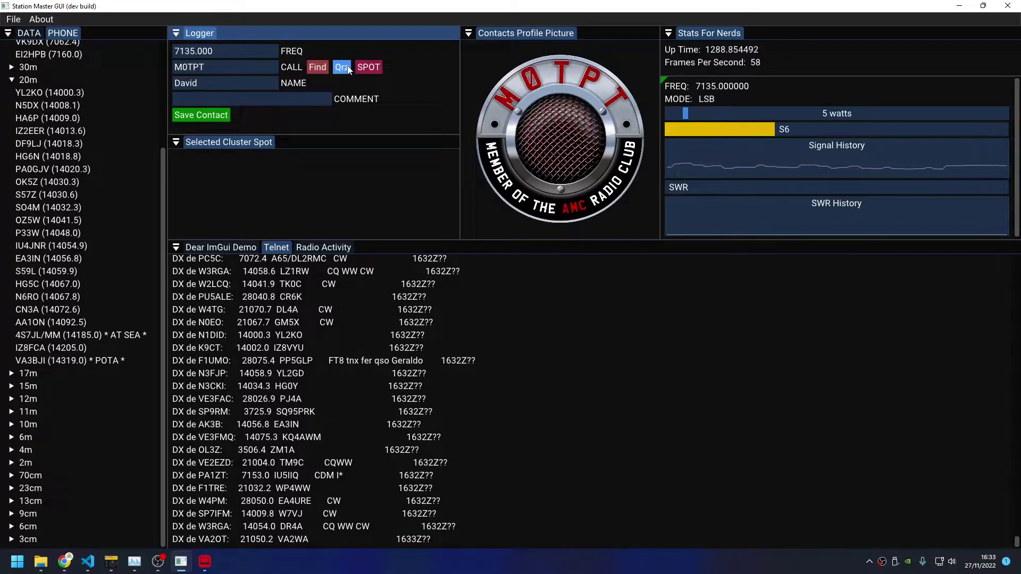
{"action": "left_click", "coordinate": [64, 561]}
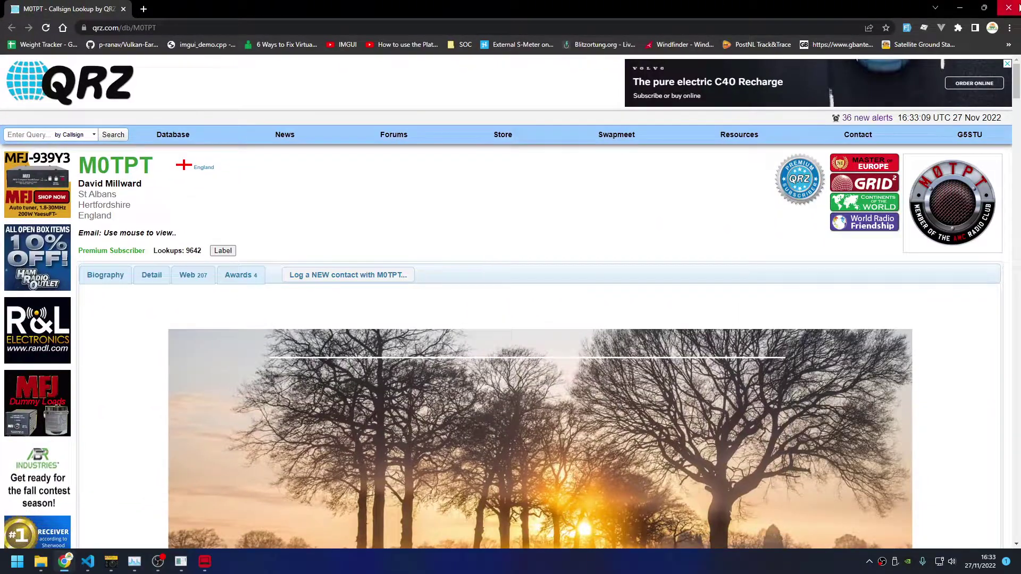
Minimize Chrome to return to the logger, then cancel spotting M0TPT to the DX cluster.
{"action": "left_click", "coordinate": [959, 9]}
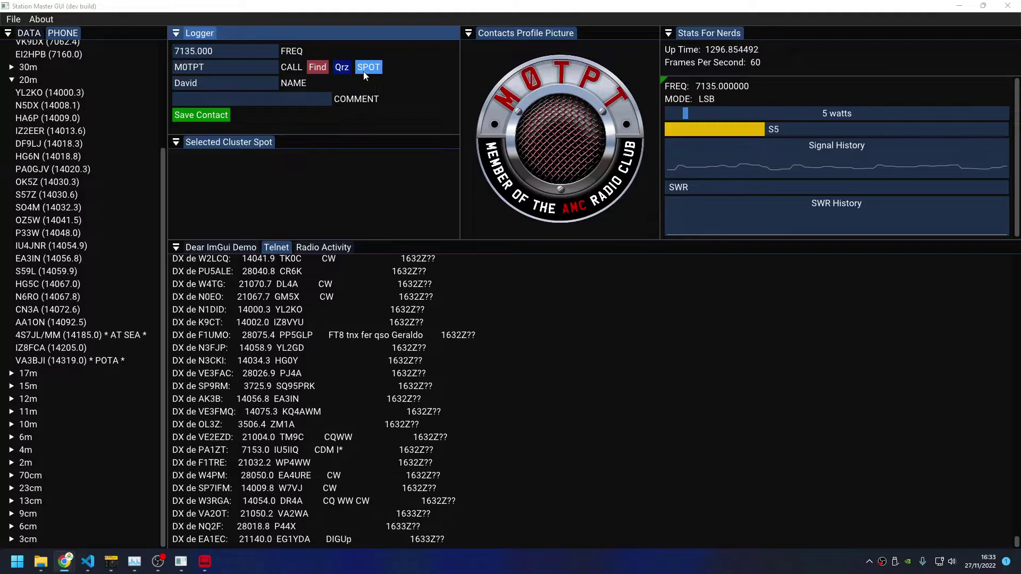
{"action": "left_click", "coordinate": [365, 71]}
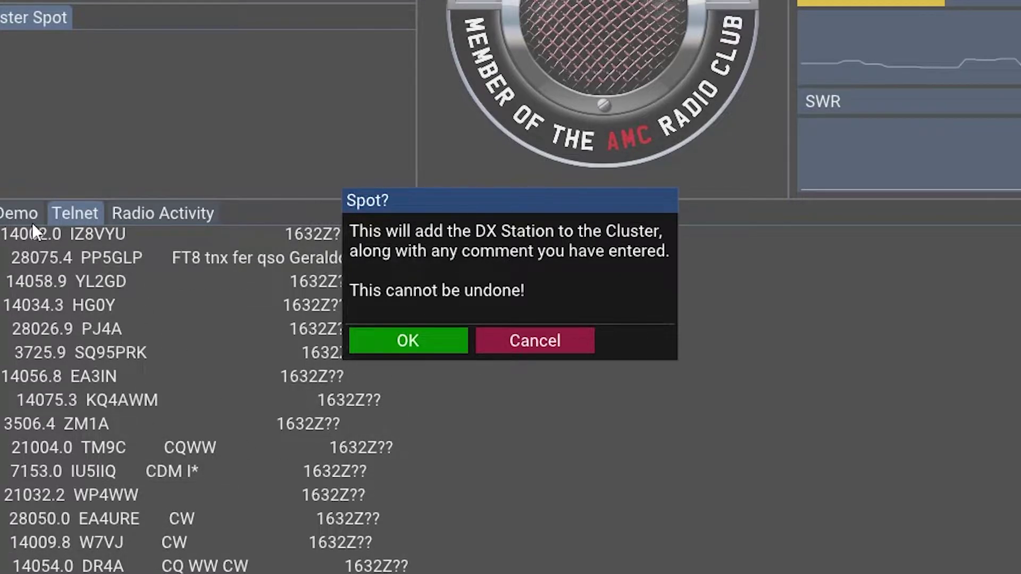
{"action": "left_click", "coordinate": [550, 332]}
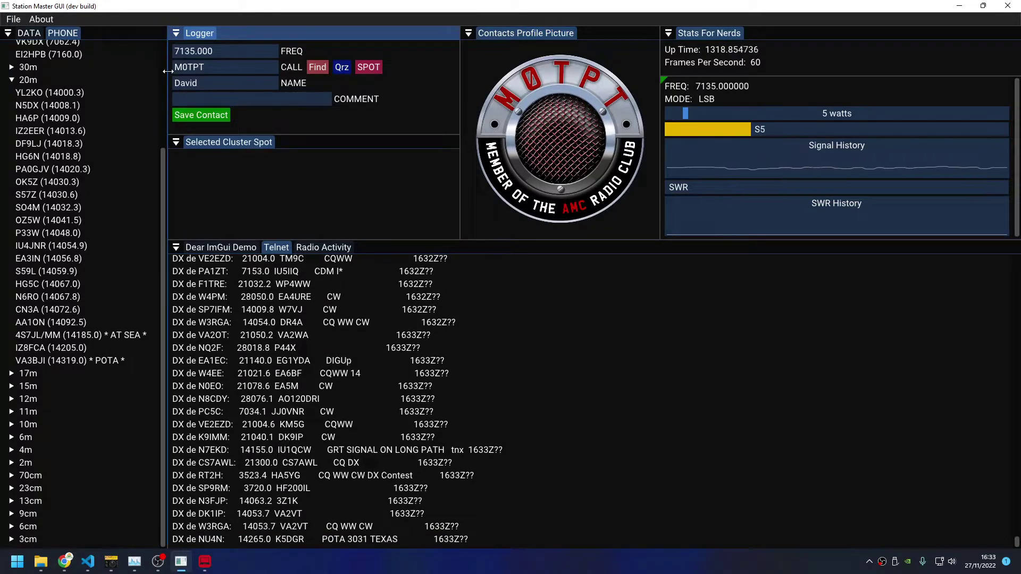
Adjust the width of the band list panel slightly.
{"action": "mouse_move", "coordinate": [167, 71]}
{"action": "left_mouse_down"}
{"action": "mouse_move", "coordinate": [155, 70]}
{"action": "mouse_move", "coordinate": [165, 71]}
{"action": "left_mouse_up"}
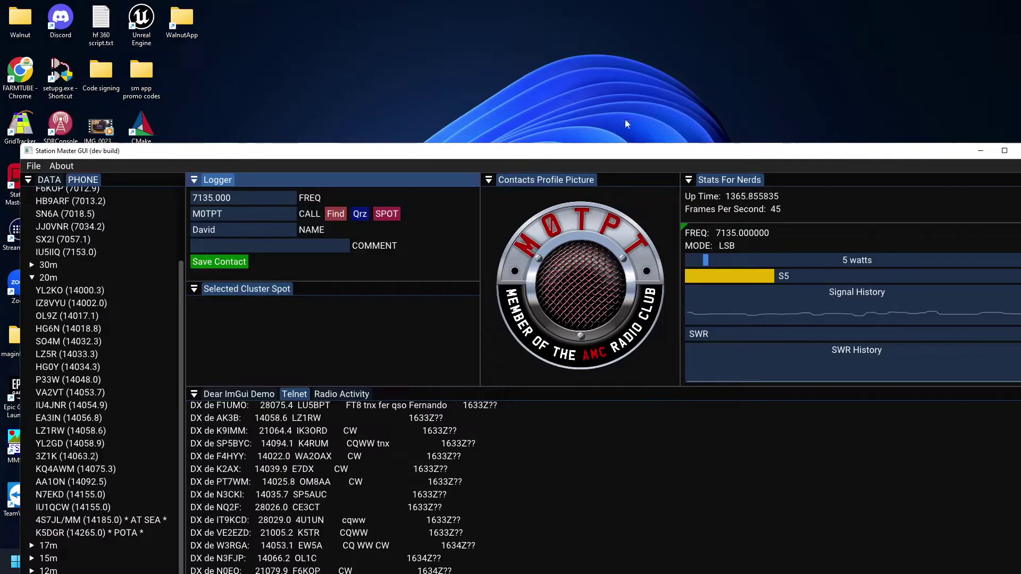
Undock the Contacts Profile Picture, Stats For Nerds and Logger panels and minimize the main window.
{"action": "left_click_drag", "start_coordinate": [546, 180], "coordinate": [385, 19]}
{"action": "left_click_drag", "start_coordinate": [532, 180], "coordinate": [542, 34]}
{"action": "left_click_drag", "start_coordinate": [217, 179], "coordinate": [112, 46]}
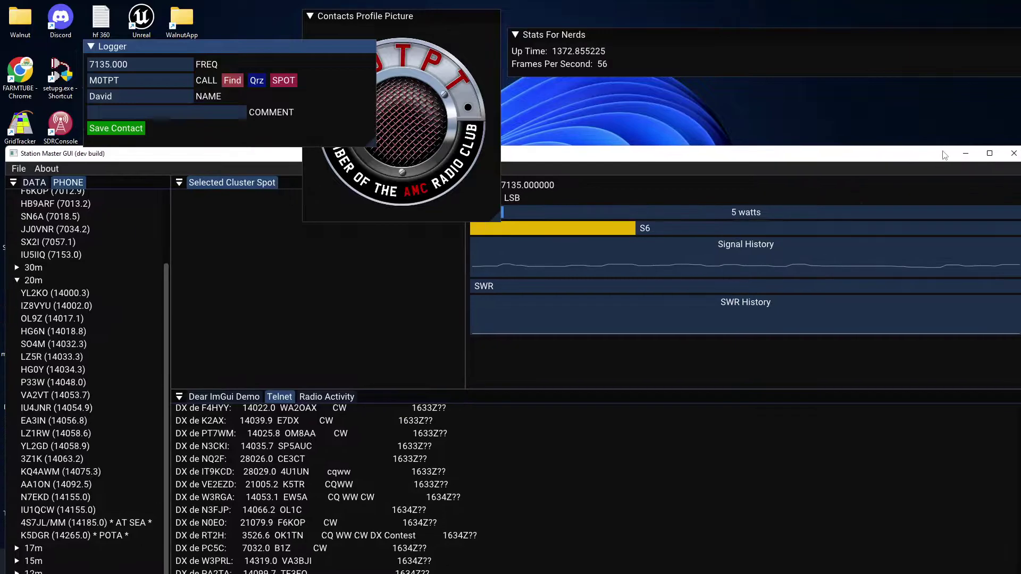
{"action": "left_click", "coordinate": [980, 150]}
Line up Logger, profile picture and Stats For Nerds along the top, making Logger and Stats taller.
{"action": "left_click_drag", "start_coordinate": [546, 33], "coordinate": [546, 4]}
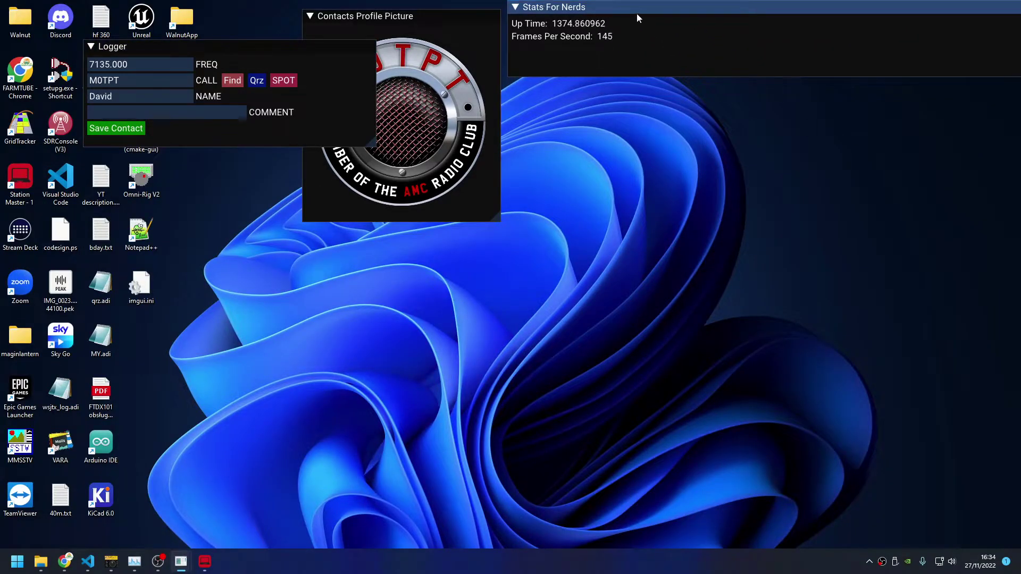
{"action": "left_click_drag", "start_coordinate": [638, 19], "coordinate": [511, 66]}
{"action": "left_click_drag", "start_coordinate": [934, 123], "coordinate": [588, 224]}
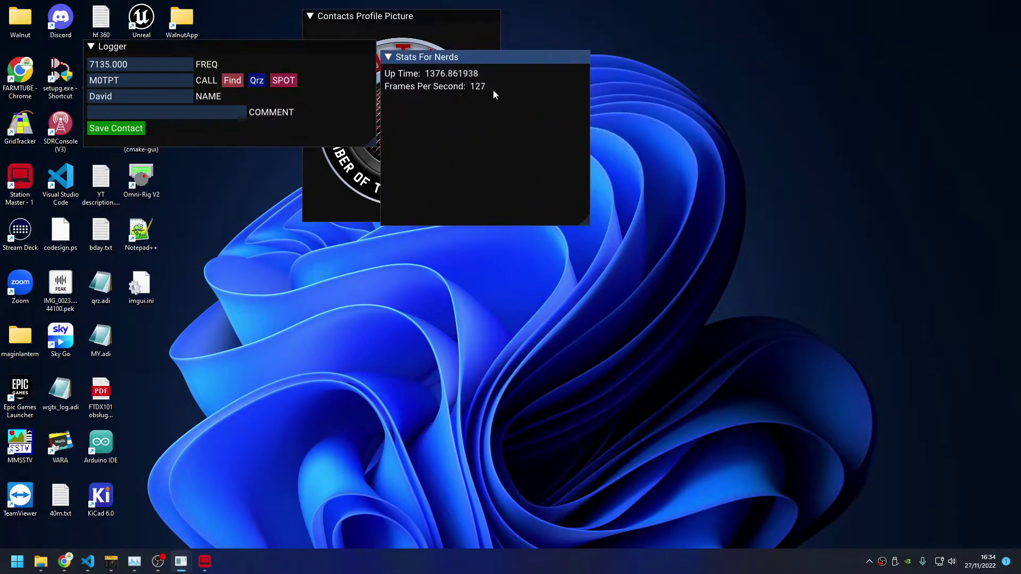
{"action": "left_click_drag", "start_coordinate": [506, 60], "coordinate": [913, 16]}
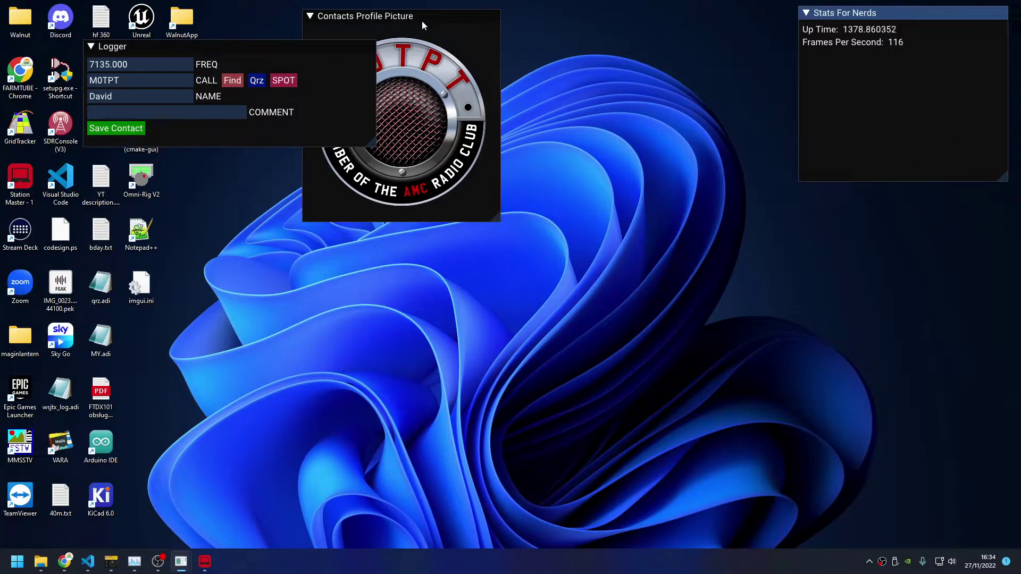
{"action": "left_click_drag", "start_coordinate": [423, 21], "coordinate": [713, 15]}
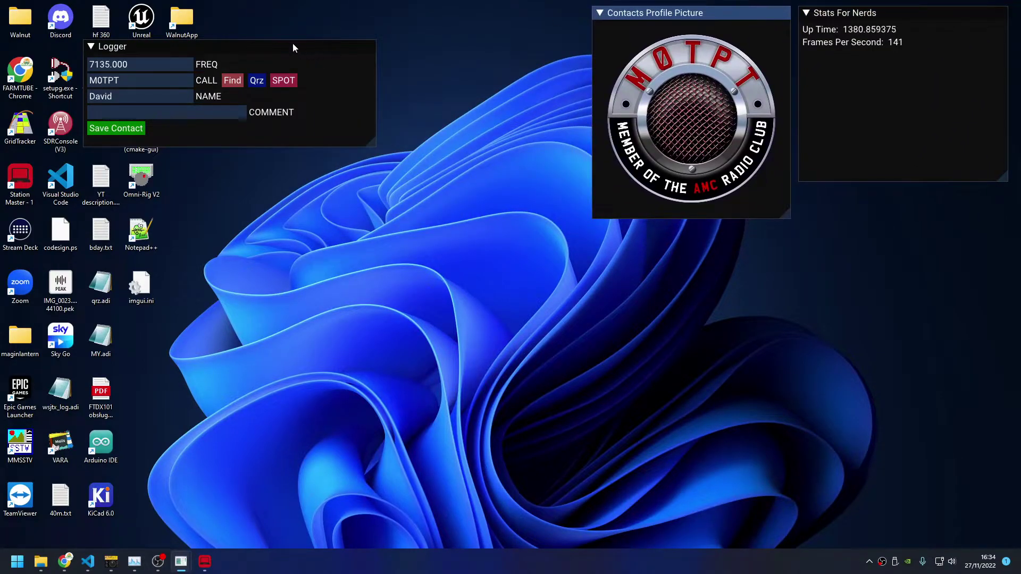
{"action": "left_click_drag", "start_coordinate": [292, 48], "coordinate": [498, 15]}
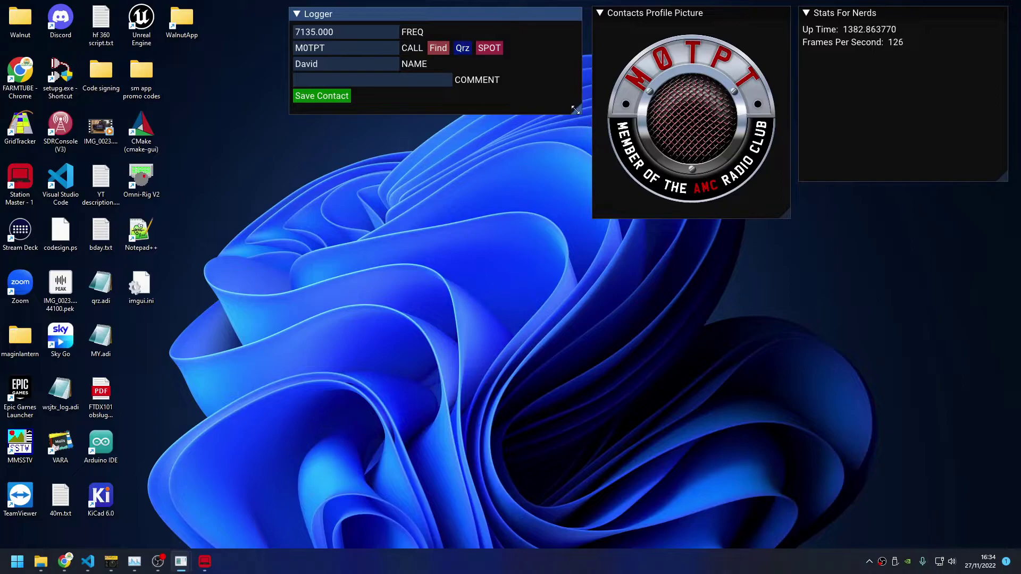
{"action": "left_click_drag", "start_coordinate": [575, 110], "coordinate": [574, 211]}
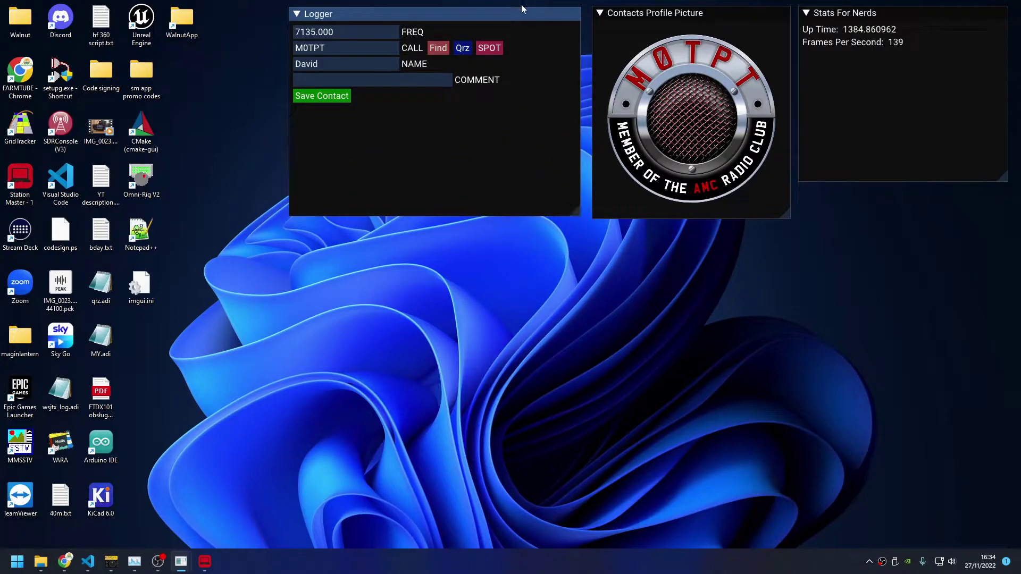
{"action": "left_click_drag", "start_coordinate": [521, 9], "coordinate": [525, 7]}
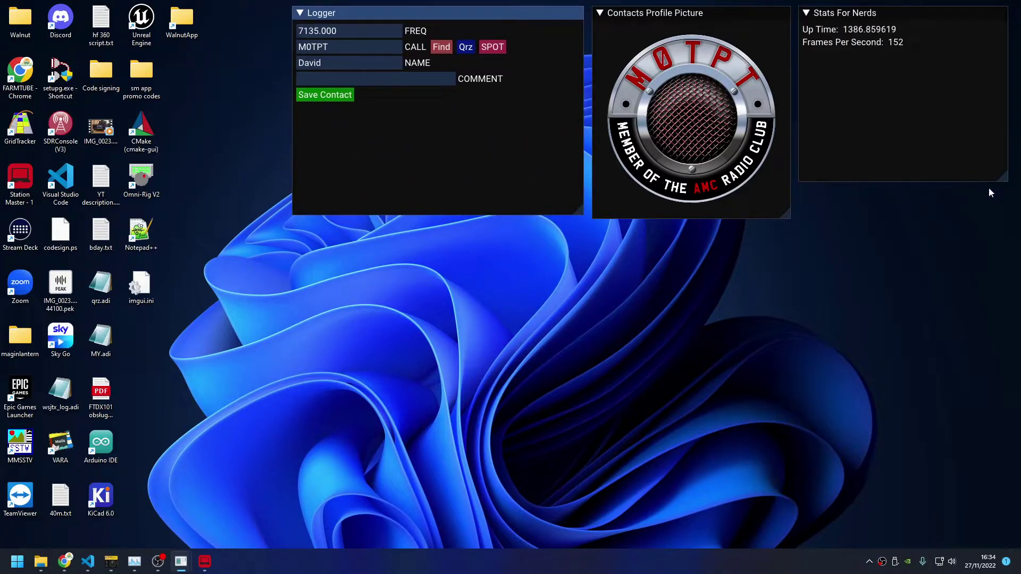
{"action": "left_click_drag", "start_coordinate": [1004, 178], "coordinate": [1002, 214]}
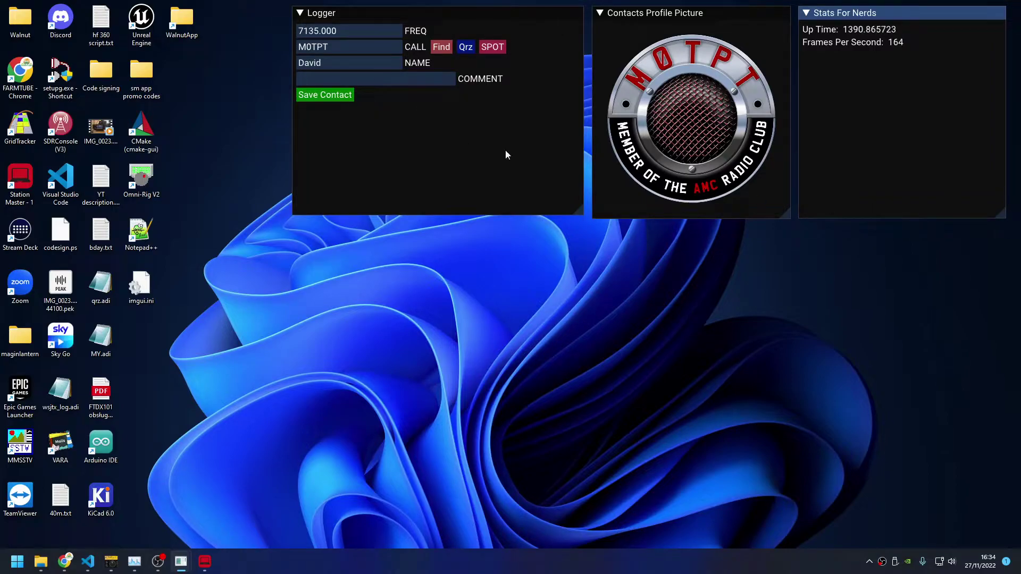
Restore the main window and detach the PHONE spot list into its own window.
{"action": "mouse_move", "coordinate": [181, 566]}
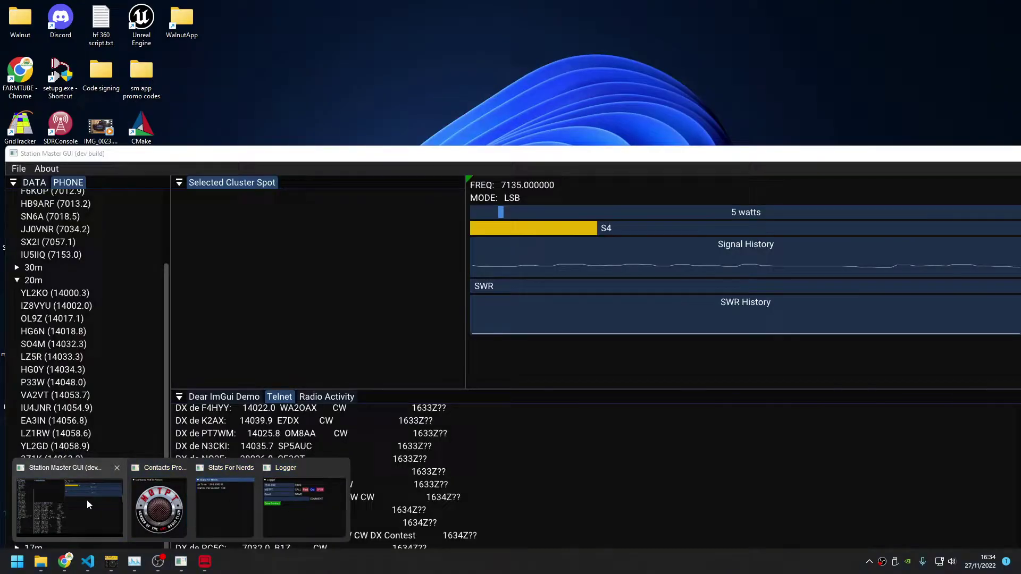
{"action": "left_click", "coordinate": [88, 500]}
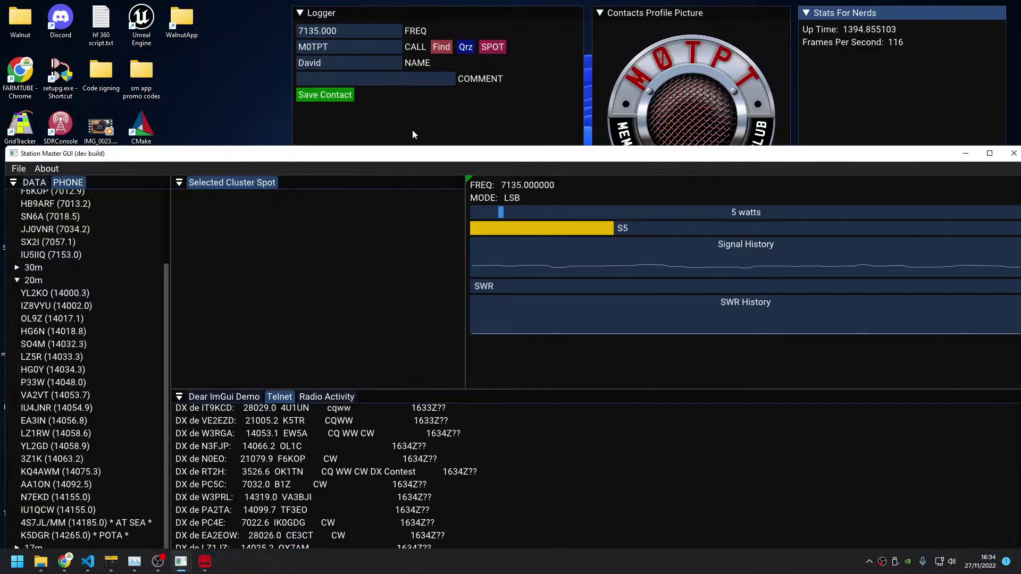
{"action": "left_click_drag", "start_coordinate": [234, 199], "coordinate": [496, 139]}
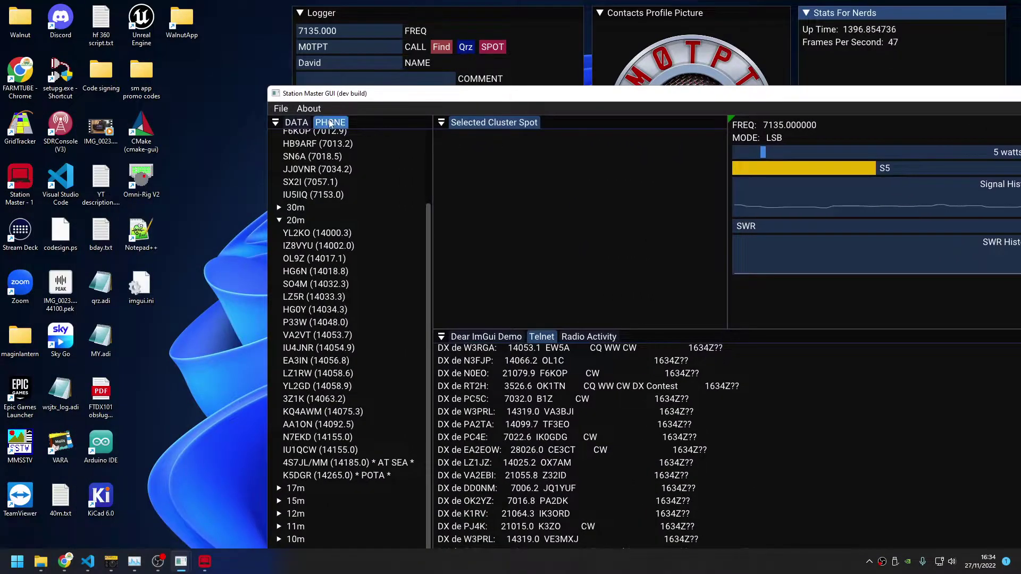
{"action": "left_click_drag", "start_coordinate": [329, 123], "coordinate": [135, 21]}
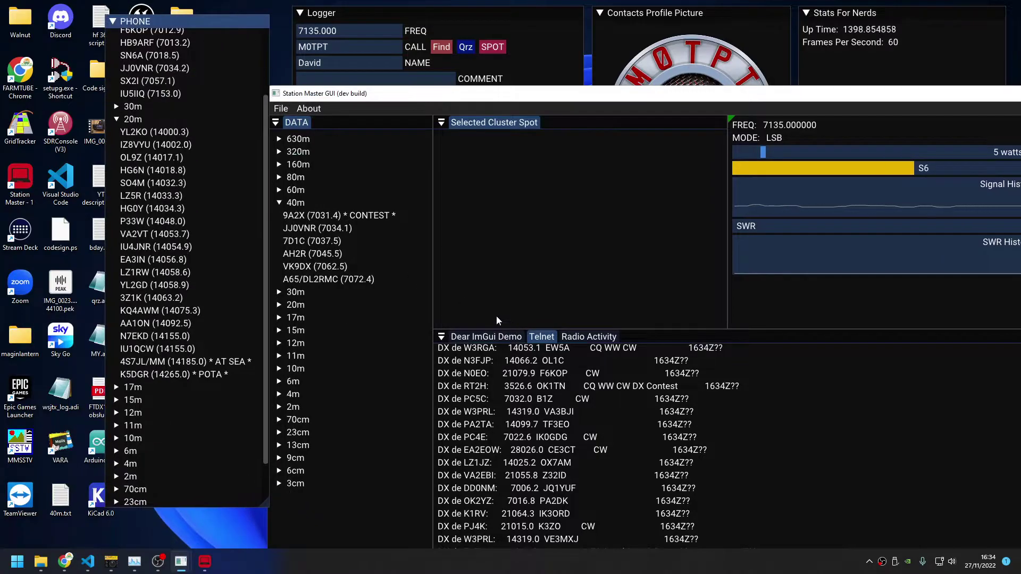
Detach Selected Cluster Spot, minimize the main window, and place the spot window below the Logger.
{"action": "left_click_drag", "start_coordinate": [482, 95], "coordinate": [263, 118]}
{"action": "left_click_drag", "start_coordinate": [532, 201], "coordinate": [297, 331]}
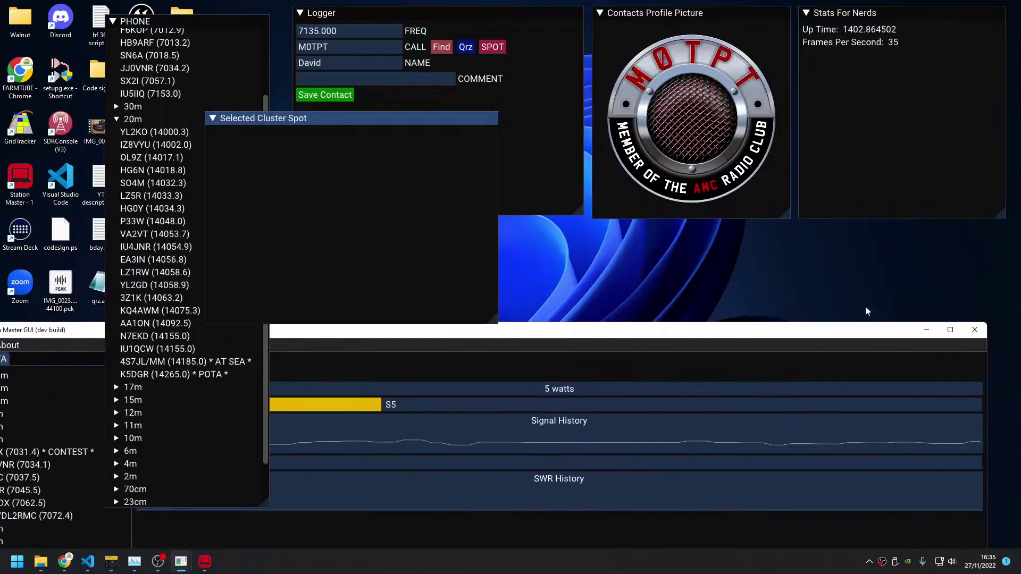
{"action": "left_click", "coordinate": [925, 329]}
{"action": "left_click_drag", "start_coordinate": [383, 129], "coordinate": [470, 237]}
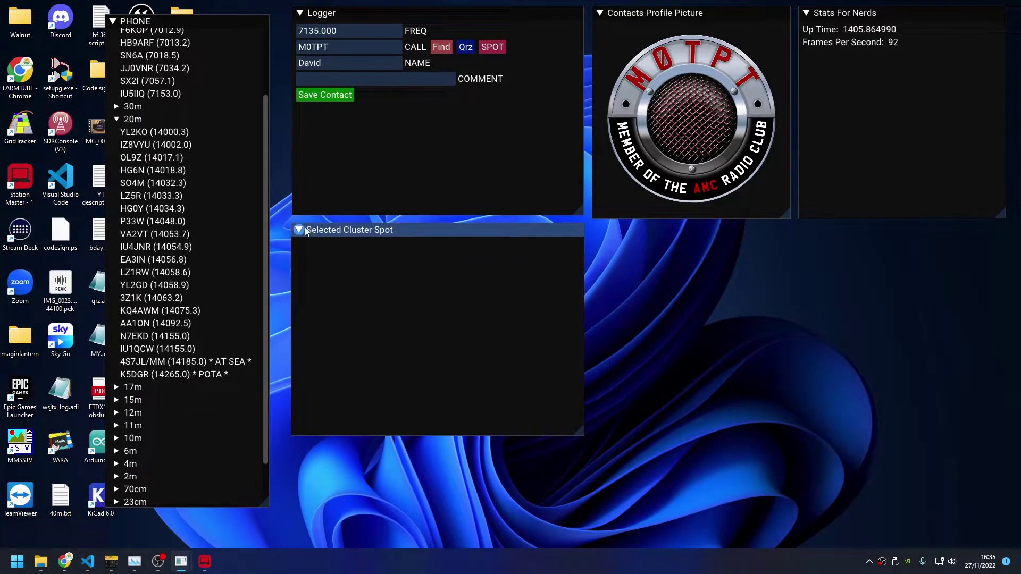
{"action": "left_click", "coordinate": [137, 132]}
{"action": "left_click", "coordinate": [136, 195]}
{"action": "left_click", "coordinate": [140, 185]}
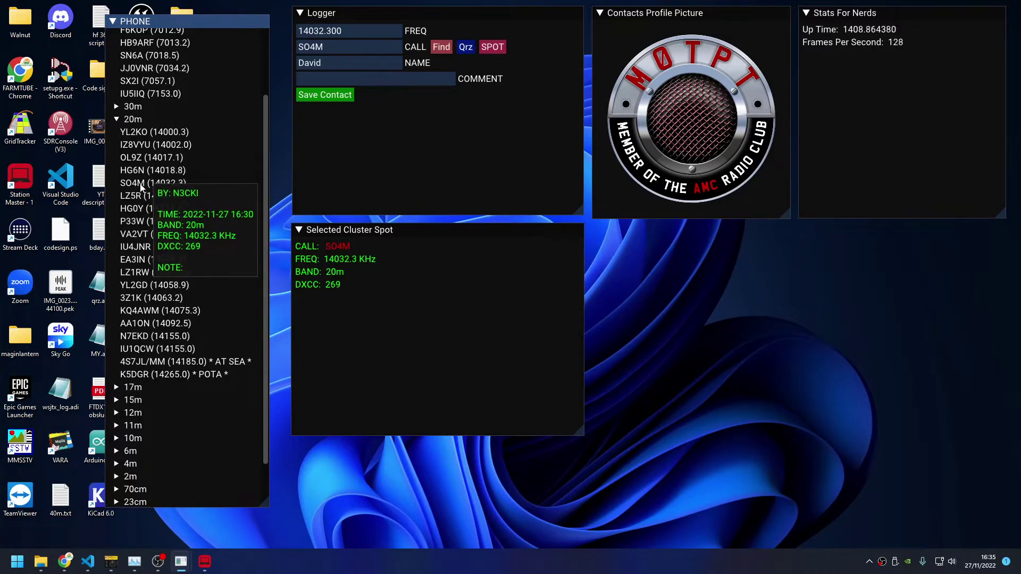
{"action": "left_click", "coordinate": [151, 285]}
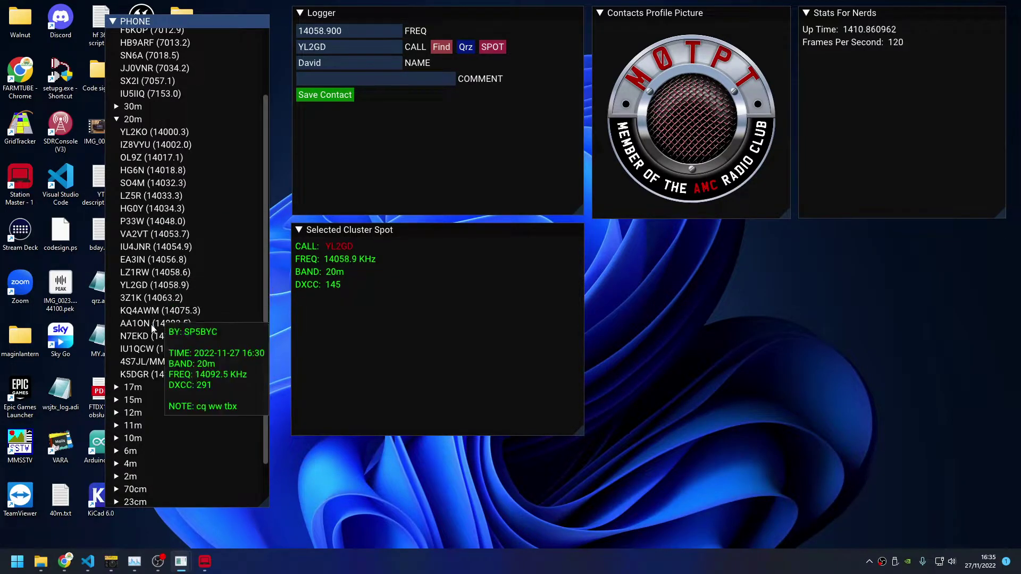
{"action": "left_click", "coordinate": [152, 323]}
{"action": "left_click", "coordinate": [168, 365]}
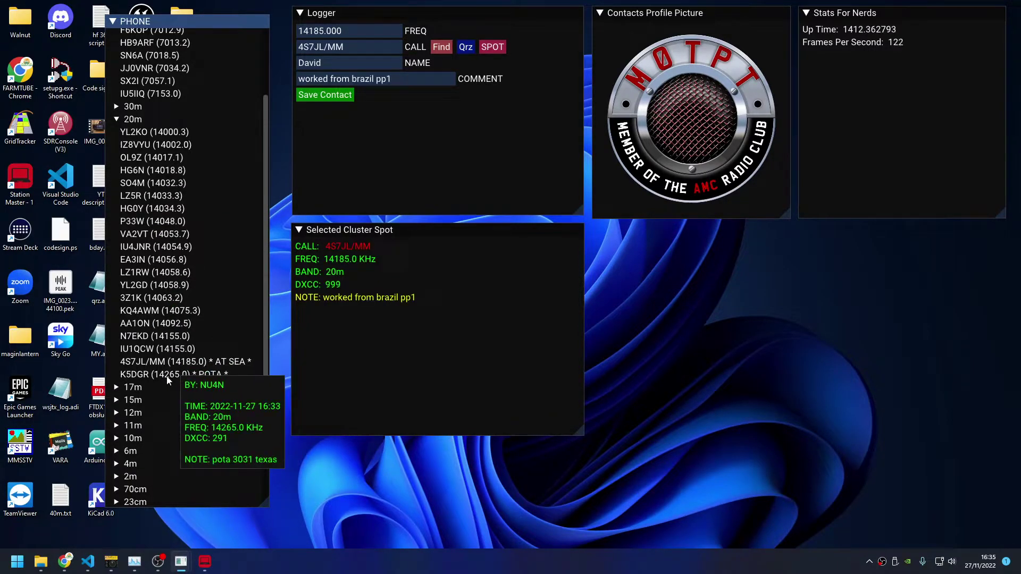
{"action": "left_click", "coordinate": [202, 374]}
{"action": "left_click", "coordinate": [226, 362]}
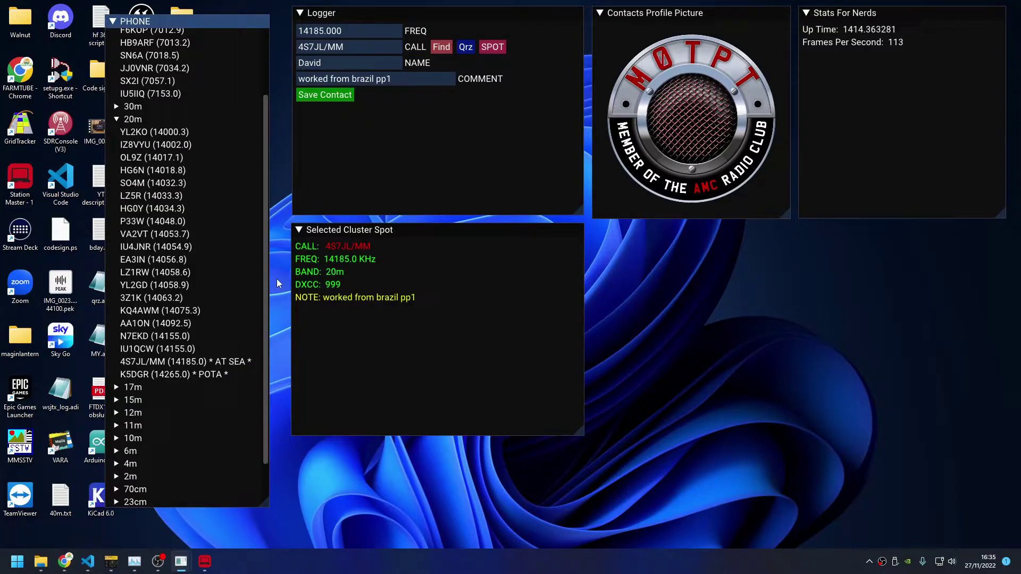
{"action": "left_click", "coordinate": [440, 47]}
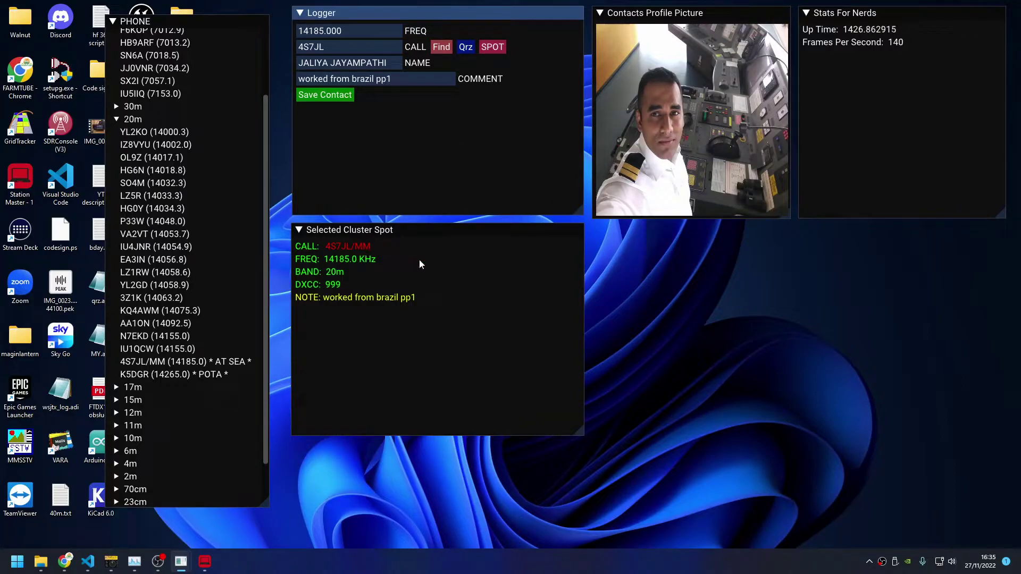
{"action": "left_click", "coordinate": [623, 14]}
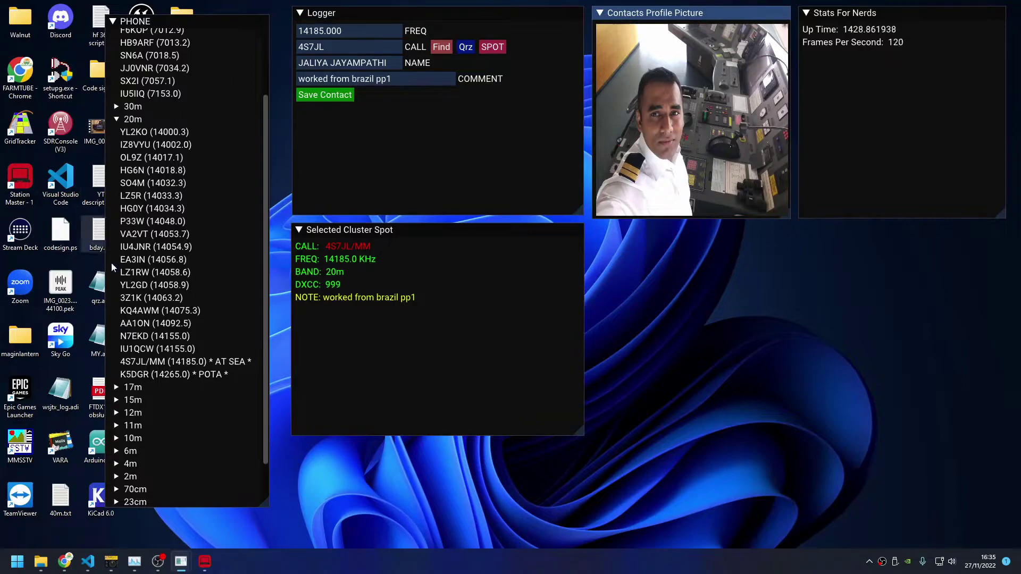
{"action": "mouse_move", "coordinate": [181, 563]}
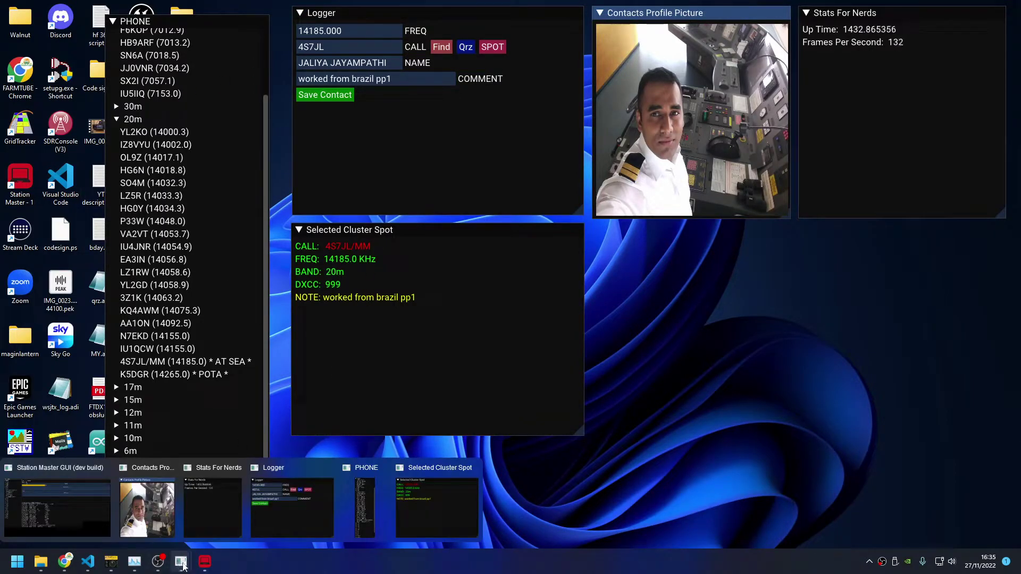
Bring up the main window near the screen top and dock Selected Cluster Spot inside it.
{"action": "left_click", "coordinate": [58, 508]}
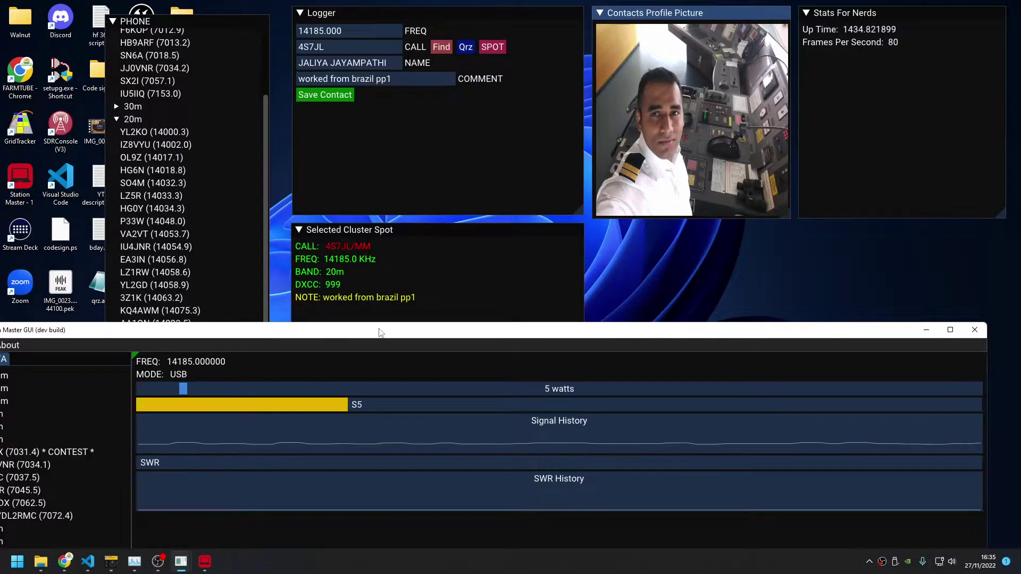
{"action": "left_click_drag", "start_coordinate": [237, 423], "coordinate": [338, 99]}
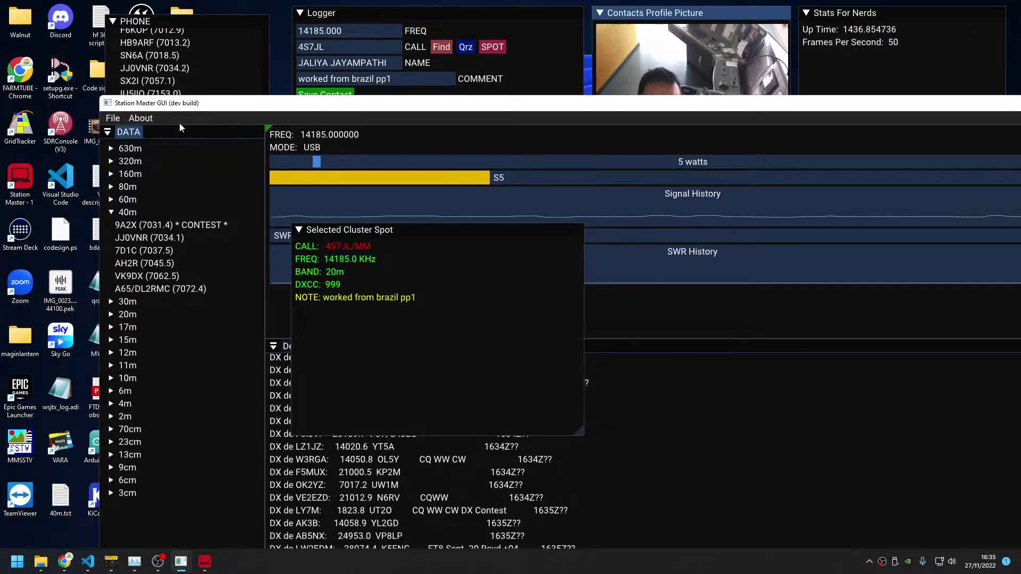
{"action": "left_click_drag", "start_coordinate": [348, 229], "coordinate": [653, 229]}
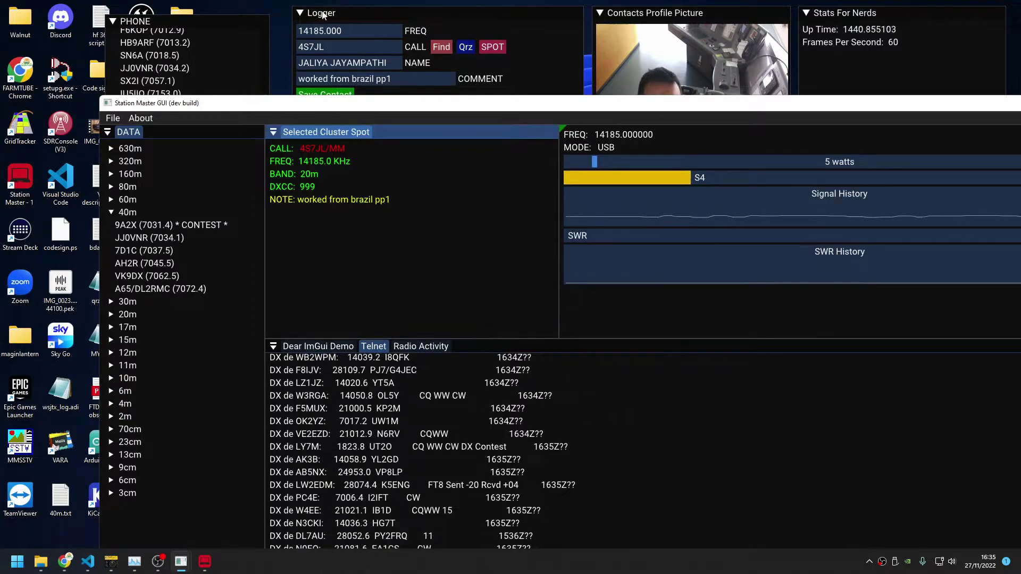
{"action": "left_click_drag", "start_coordinate": [319, 13], "coordinate": [373, 232]}
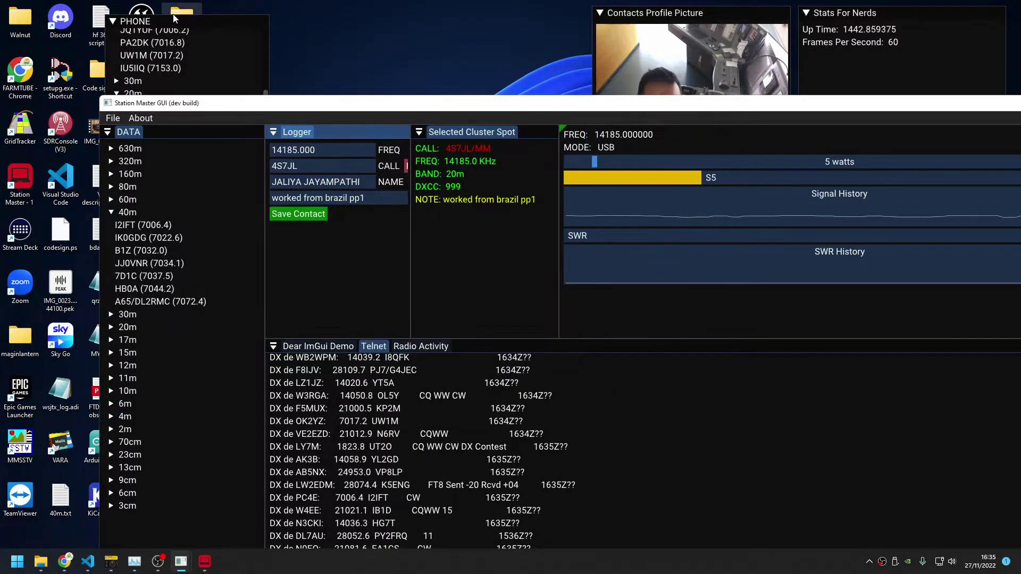
Dock the Logger, profile picture and Stats For Nerds panels, then maximize the main window.
{"action": "left_click_drag", "start_coordinate": [148, 73], "coordinate": [193, 377]}
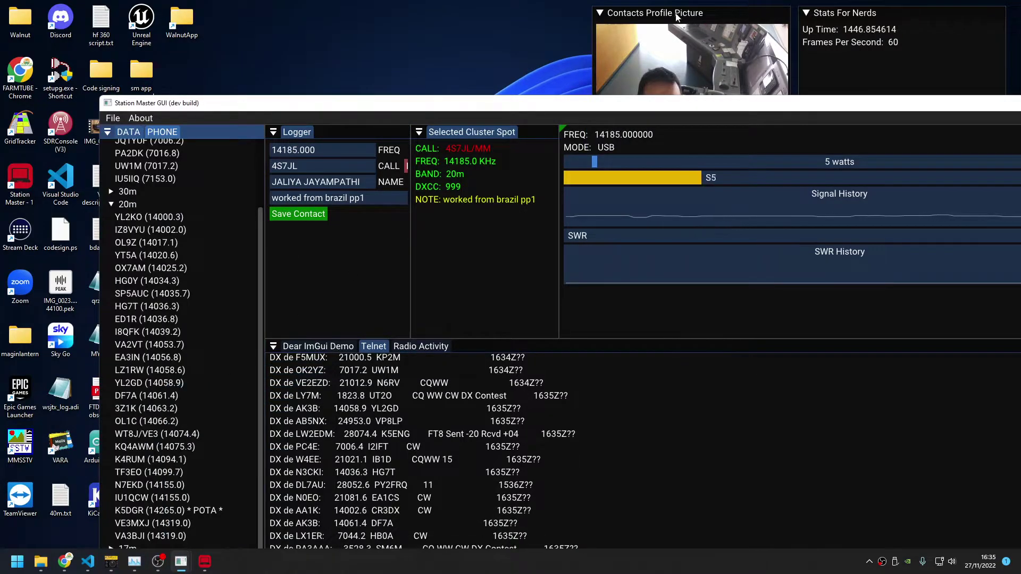
{"action": "left_click_drag", "start_coordinate": [676, 17], "coordinate": [806, 230]}
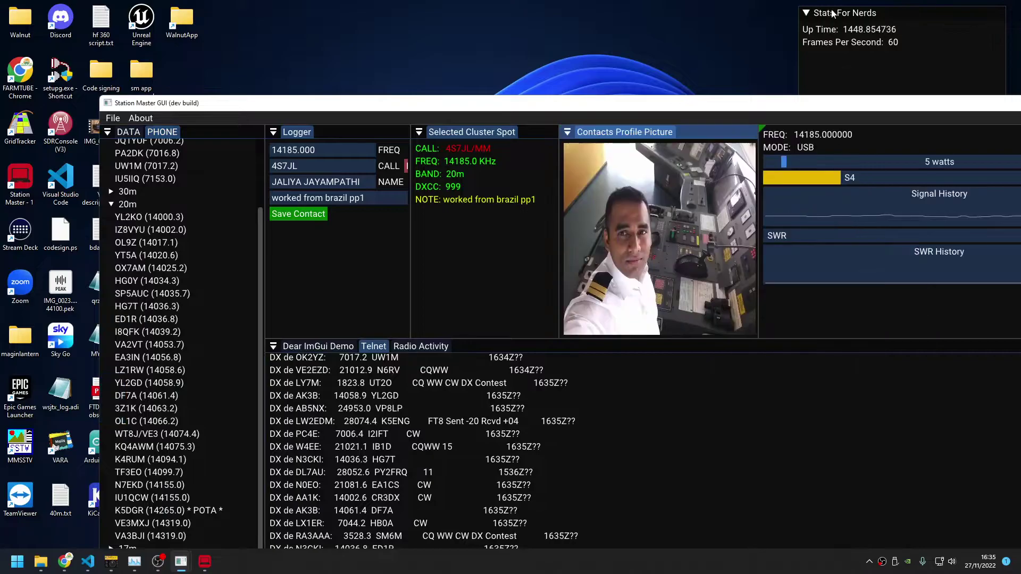
{"action": "left_click_drag", "start_coordinate": [833, 12], "coordinate": [940, 189]}
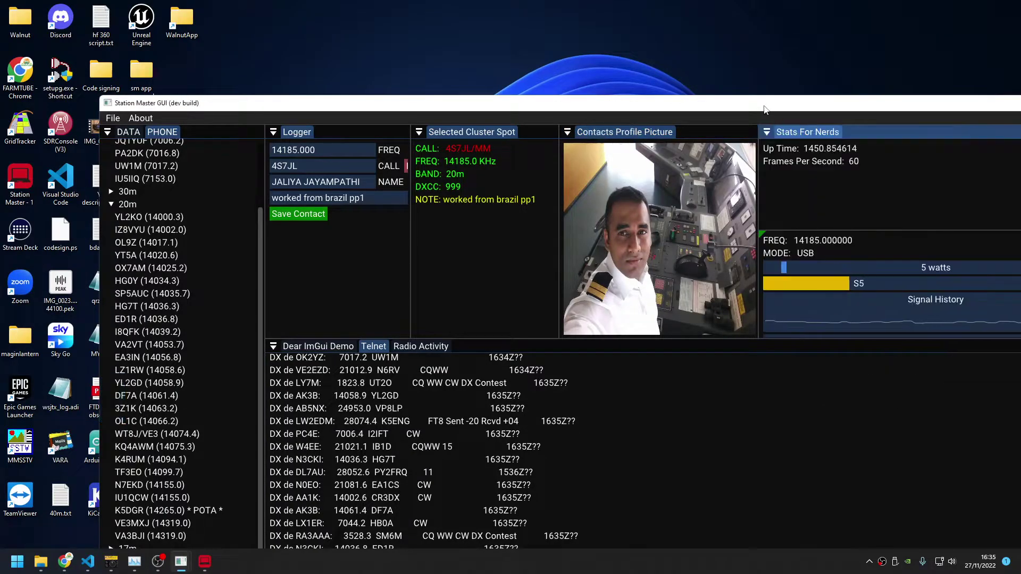
{"action": "double_click", "coordinate": [765, 105]}
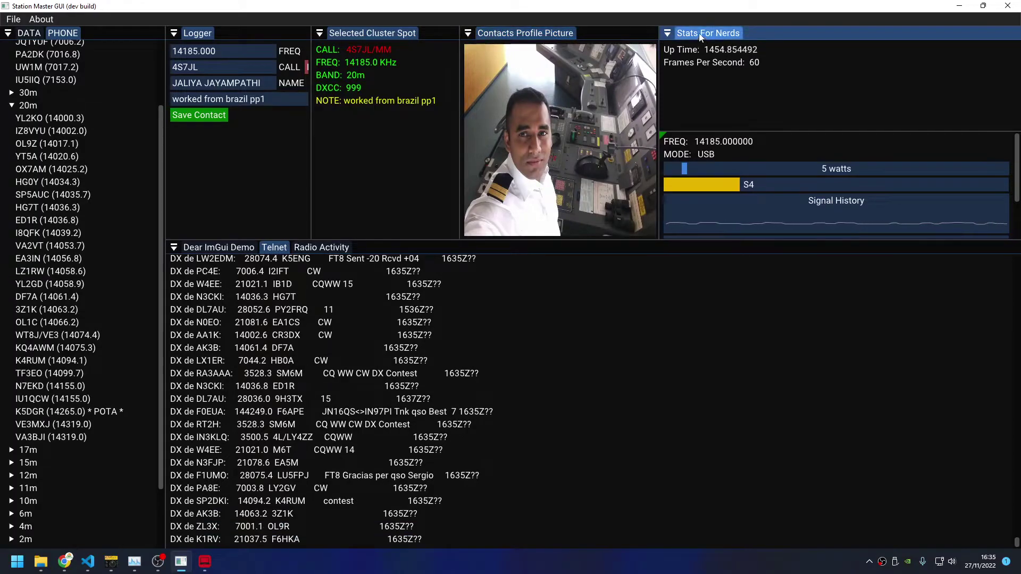
Dock Stats For Nerds as a tab in the bottom panel group beside Radio Activity.
{"action": "left_click", "coordinate": [667, 33]}
{"action": "left_click", "coordinate": [692, 51]}
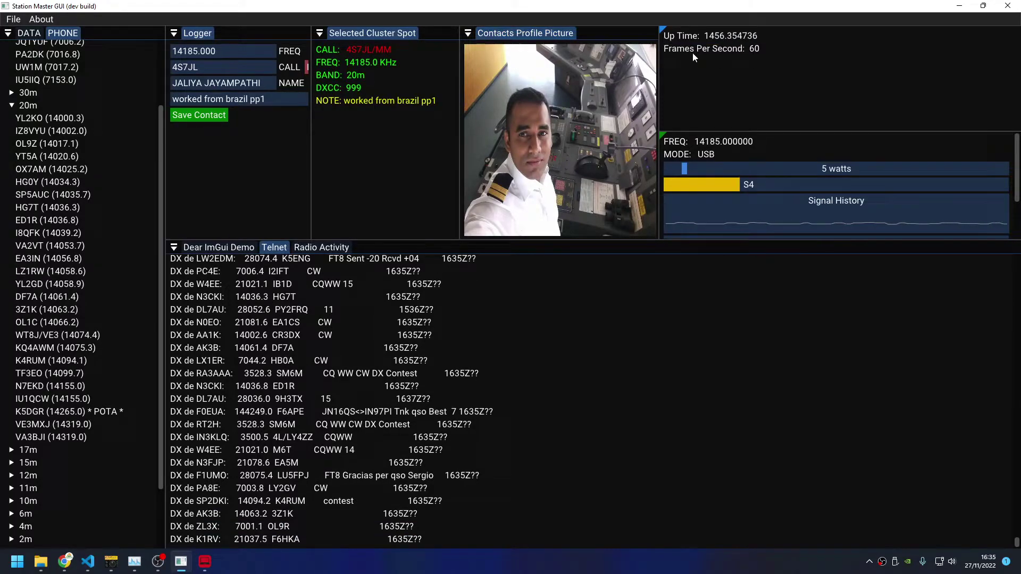
{"action": "left_click", "coordinate": [664, 32]}
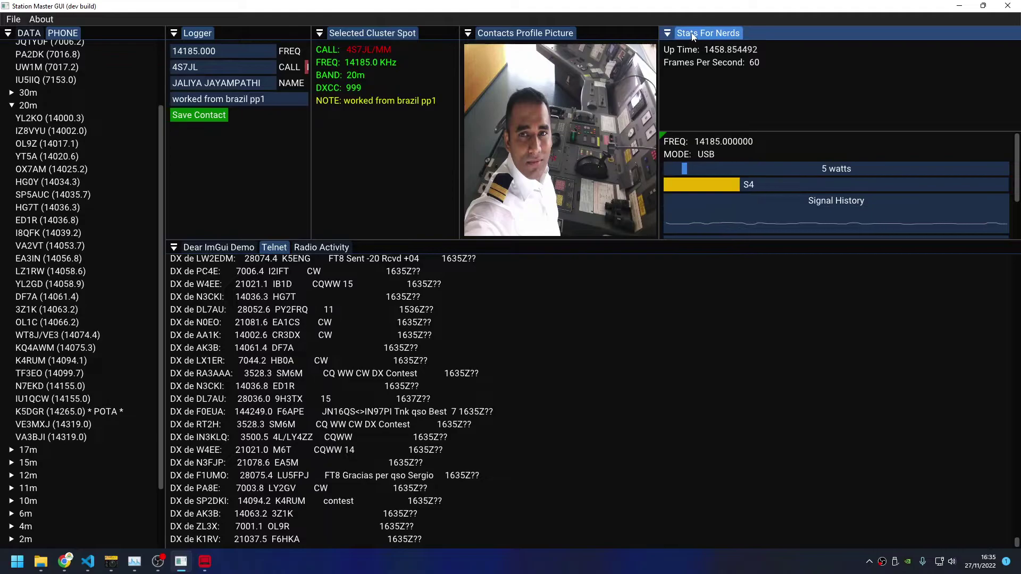
{"action": "left_click_drag", "start_coordinate": [693, 33], "coordinate": [404, 248]}
{"action": "left_click", "coordinate": [321, 247]}
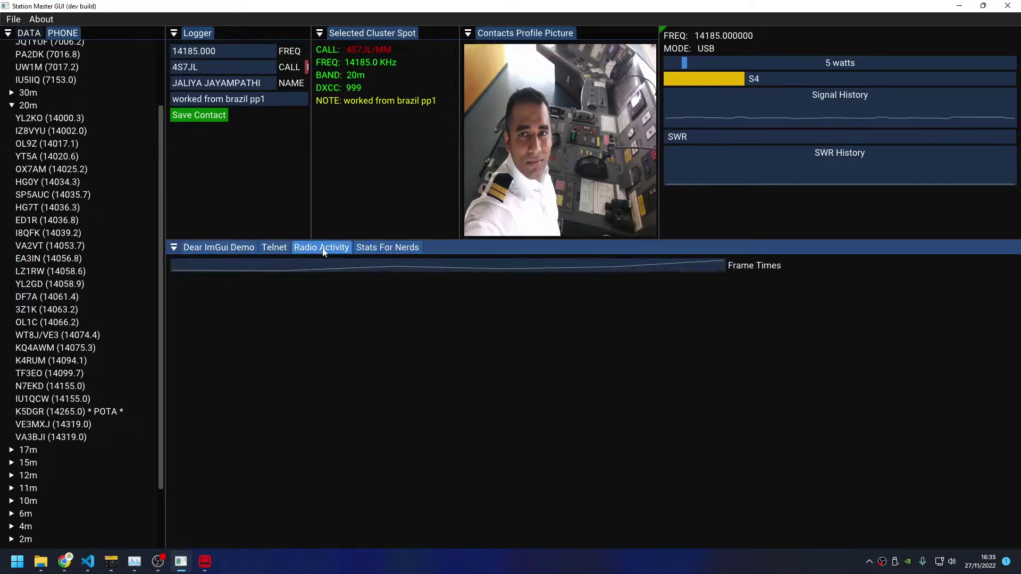
{"action": "left_click", "coordinate": [387, 247]}
{"action": "left_click", "coordinate": [321, 248]}
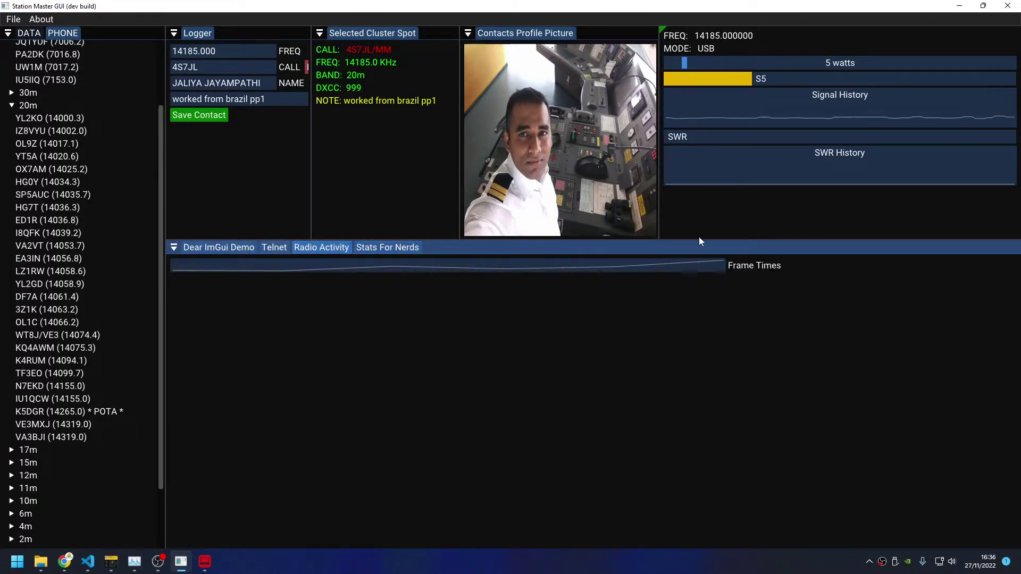
Shrink the bottom dock, widen the contact profile picture, and bring up the CAT Monitor tab.
{"action": "left_click_drag", "start_coordinate": [699, 238], "coordinate": [670, 449]}
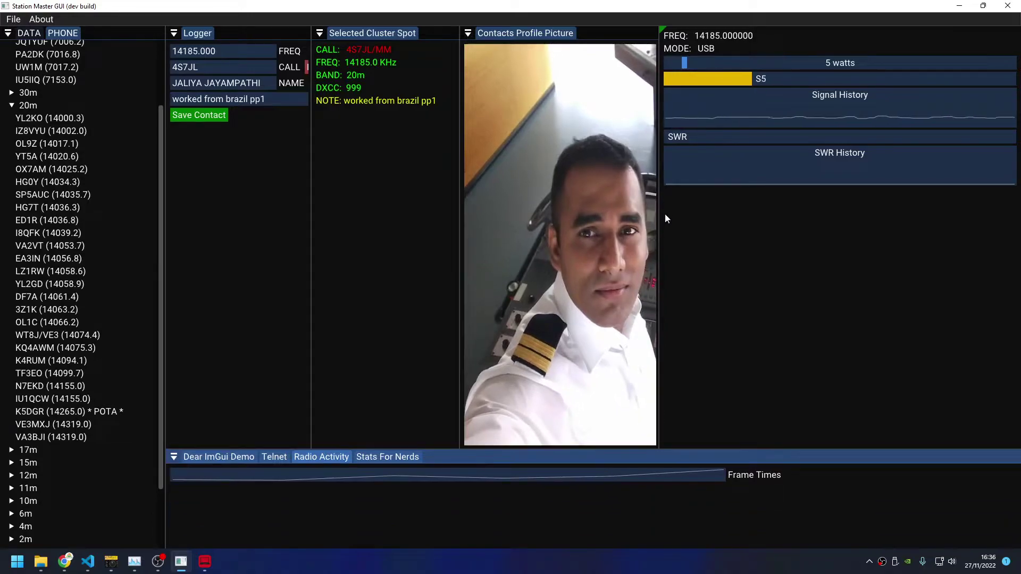
{"action": "left_click_drag", "start_coordinate": [658, 214], "coordinate": [807, 202]}
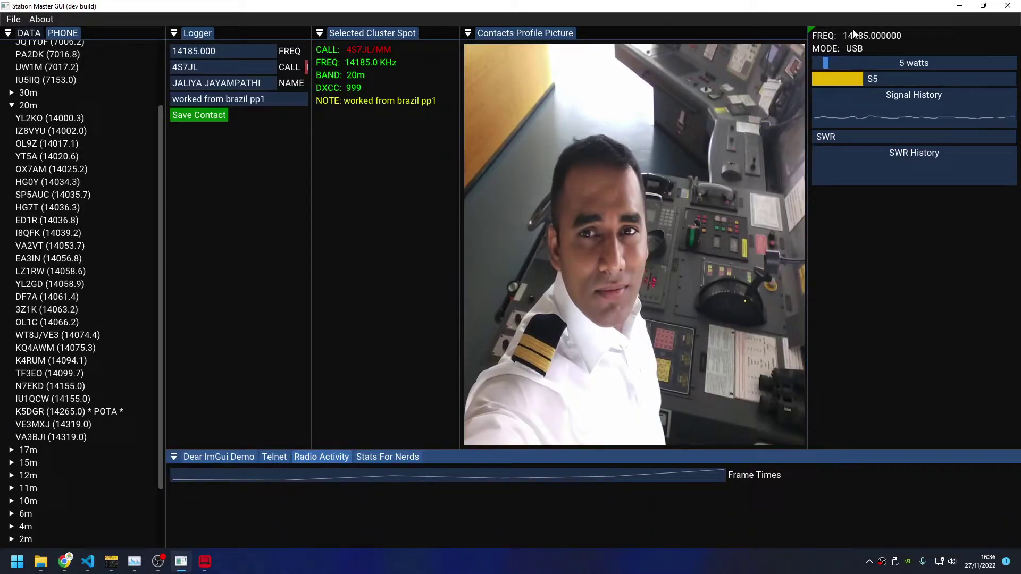
{"action": "left_click", "coordinate": [860, 62]}
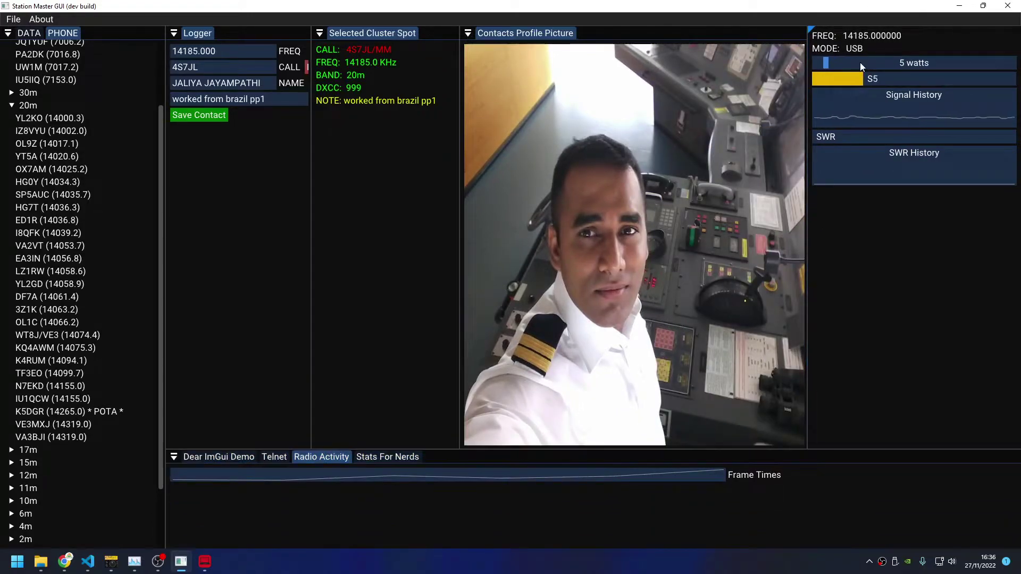
{"action": "left_click", "coordinate": [810, 29]}
Re-dock CAT Monitor and the contact profile picture so CAT Monitor forms a narrow right column.
{"action": "left_click_drag", "start_coordinate": [850, 33], "coordinate": [733, 271]}
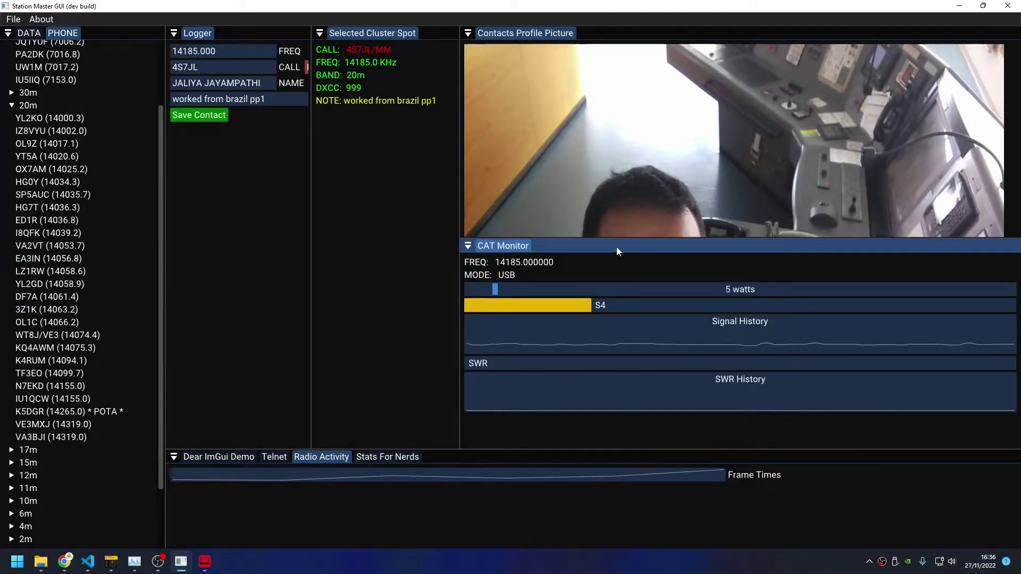
{"action": "left_click", "coordinate": [888, 123]}
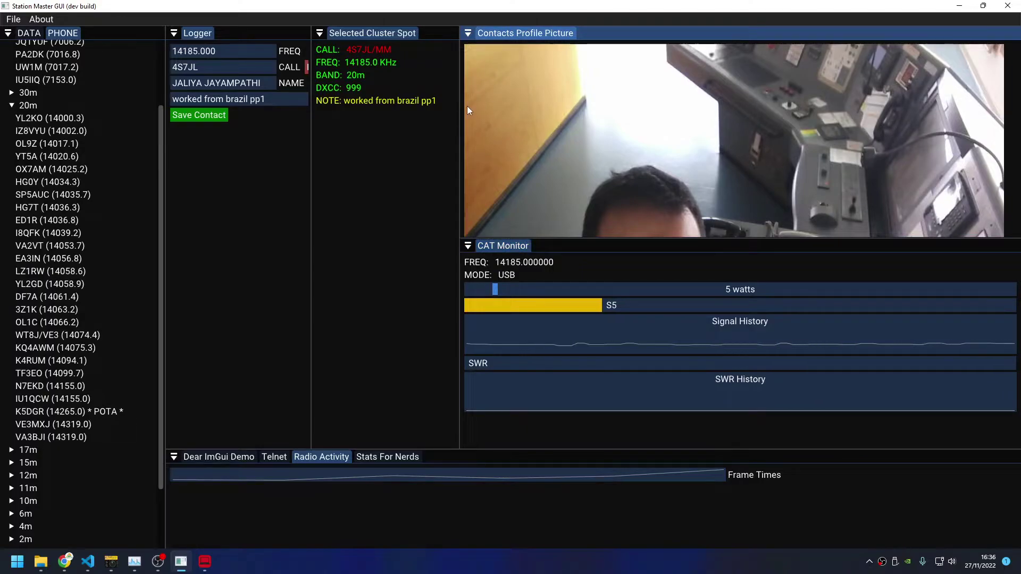
{"action": "left_click_drag", "start_coordinate": [458, 107], "coordinate": [506, 108]}
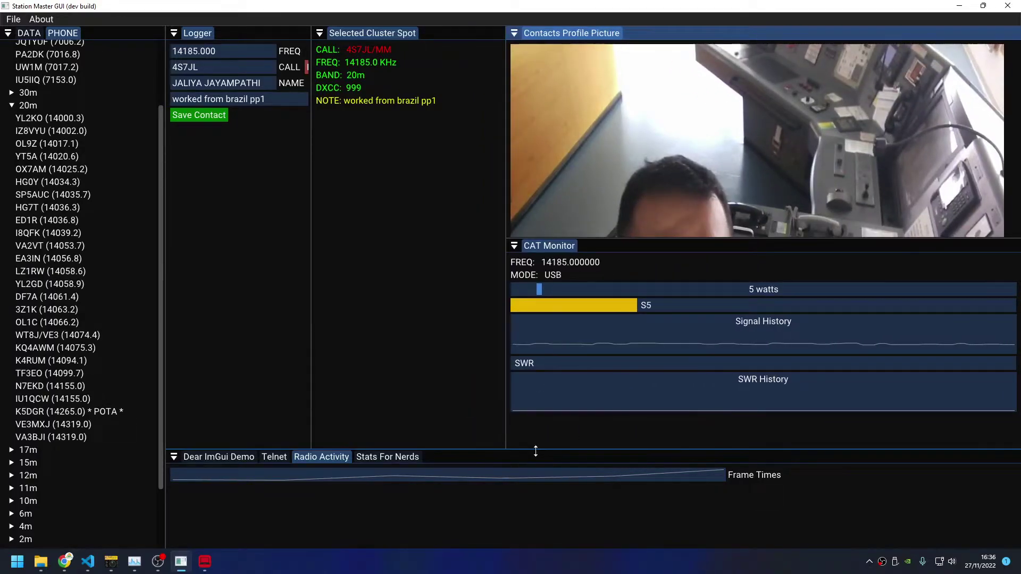
{"action": "left_click_drag", "start_coordinate": [535, 451], "coordinate": [531, 405]}
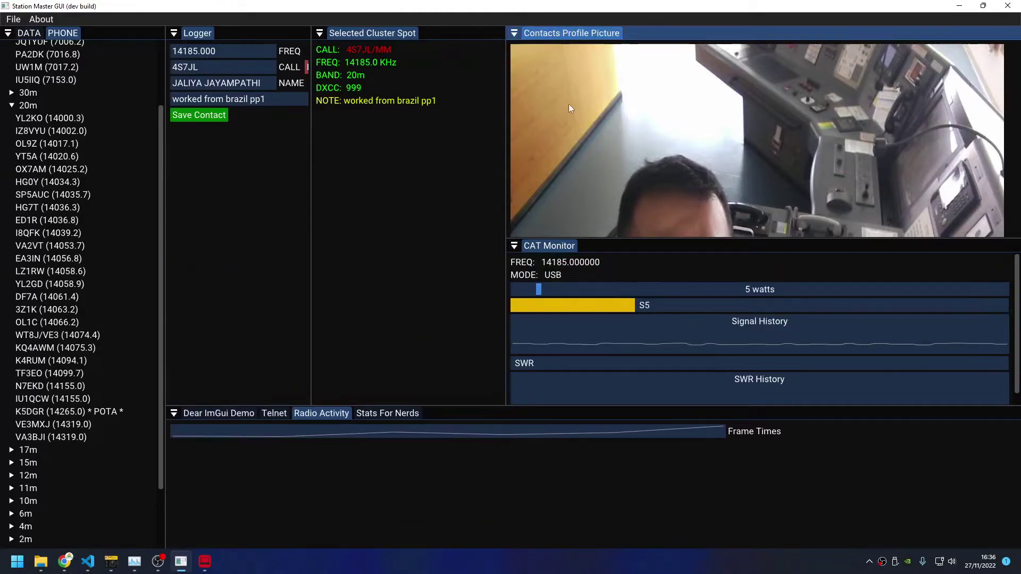
{"action": "left_click_drag", "start_coordinate": [558, 28], "coordinate": [838, 212]}
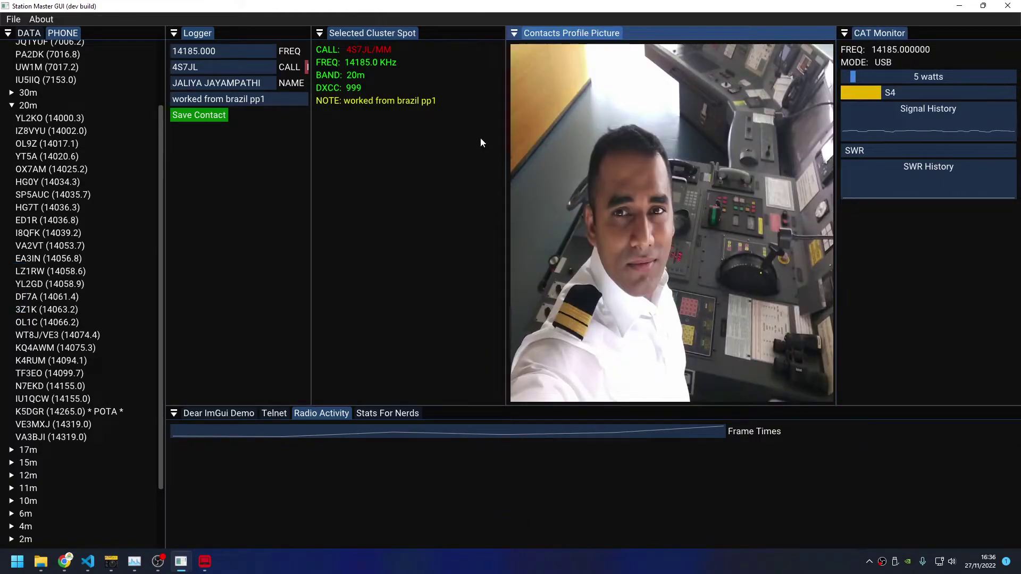
{"action": "left_click_drag", "start_coordinate": [505, 110], "coordinate": [487, 111]}
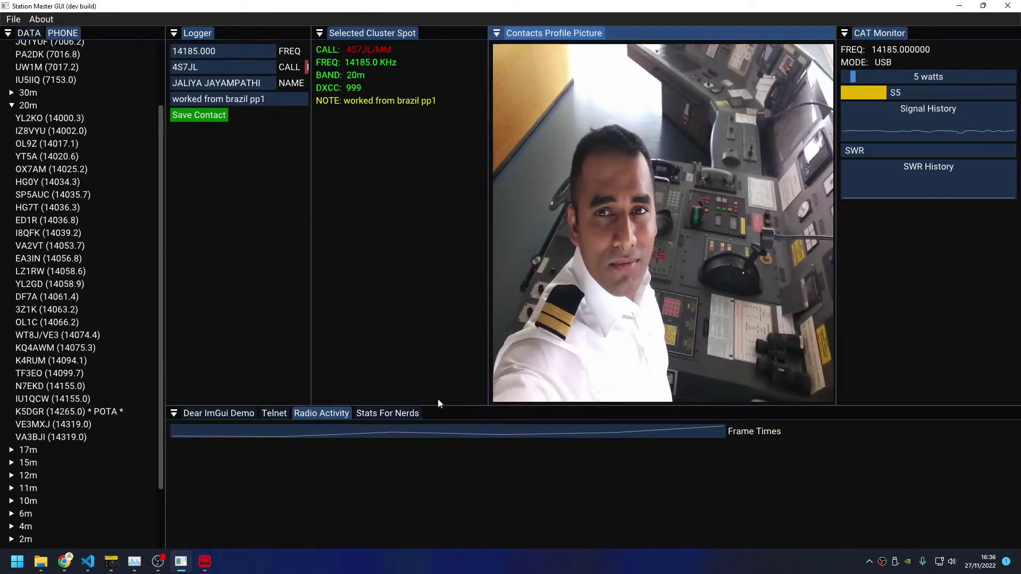